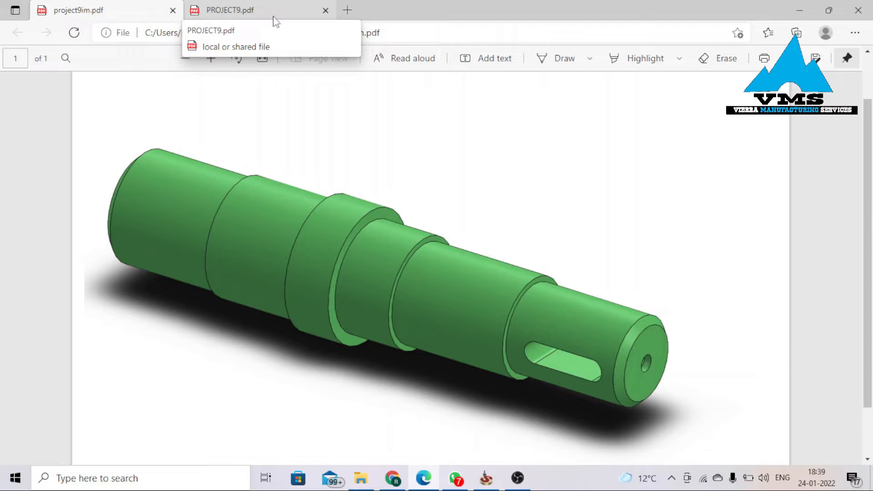
Bring up the PROJECT9 drawing and examine its title block, then the shaft's dimensioned front and end views.
click(255, 10)
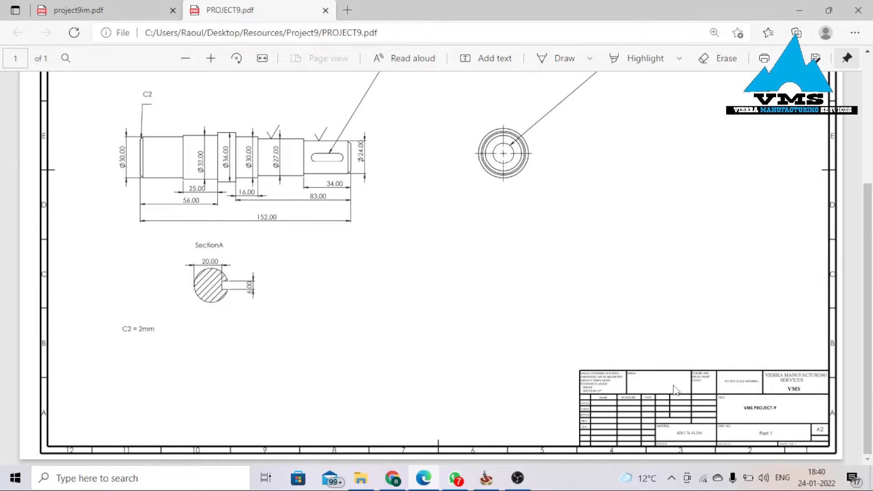
ctrl+scroll(530, 341, up, 5)
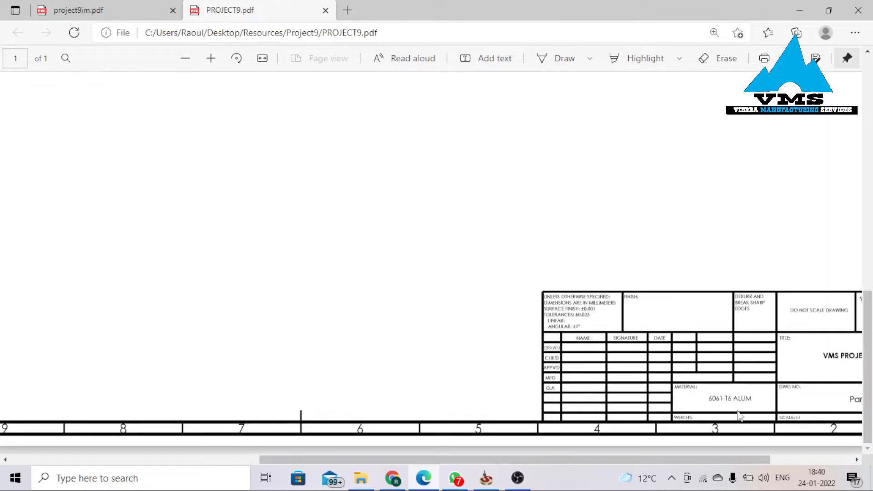
ctrl+scroll(346, 323, down, 5)
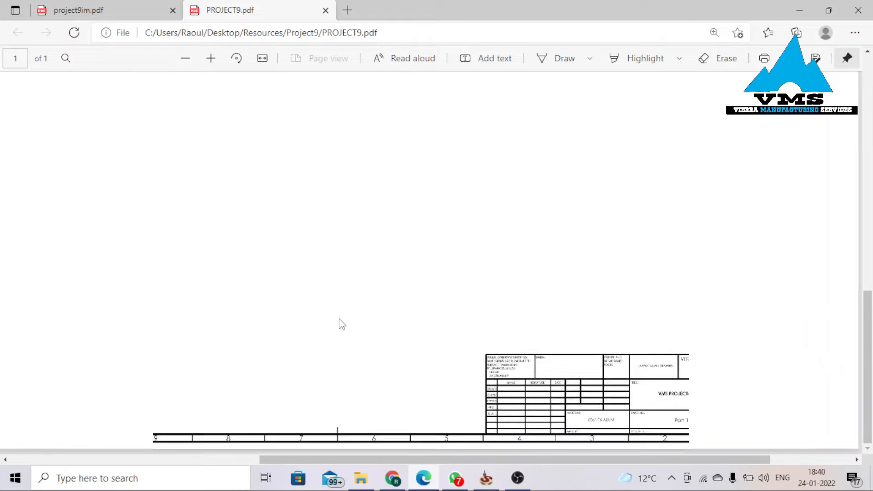
ctrl+scroll(339, 273, up, 4)
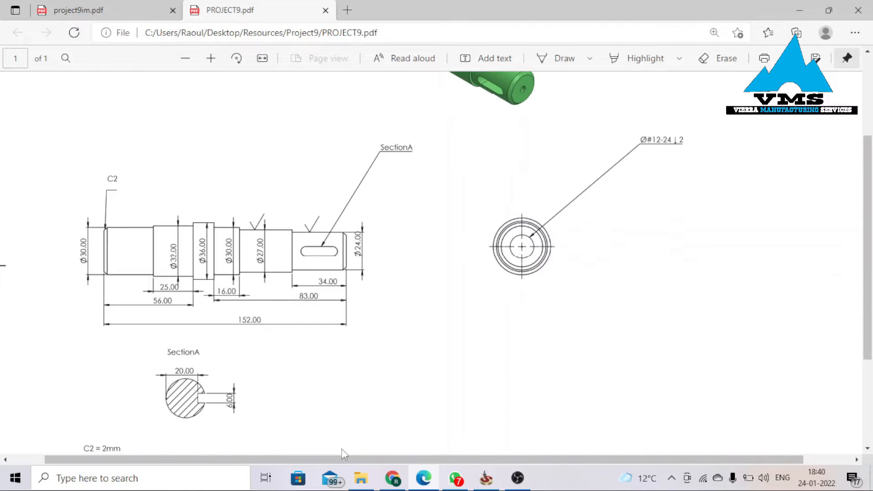
drag(332, 457, 277, 449)
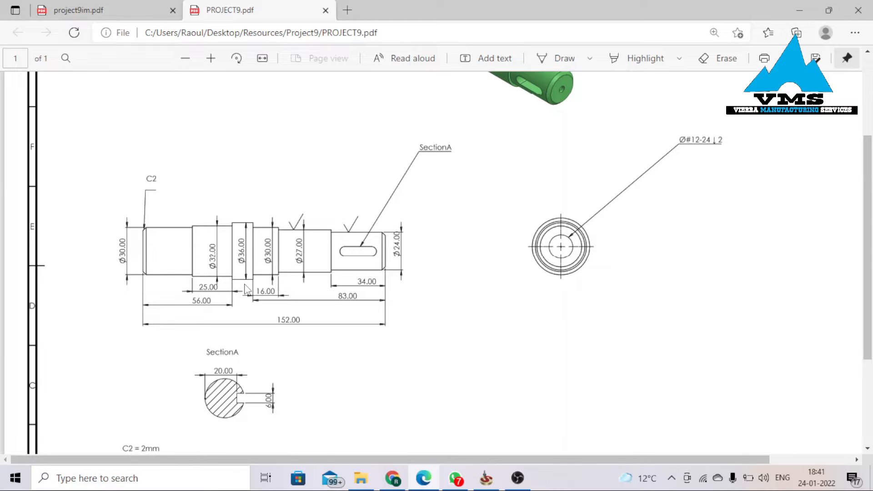
Examine the shaft drawing's step diameters and lengths, the C2 chamfer note and the Section A keyway dimensions.
scroll(247, 292, down, 2)
scroll(248, 294, up, 2)
ctrl+scroll(405, 291, up, 3)
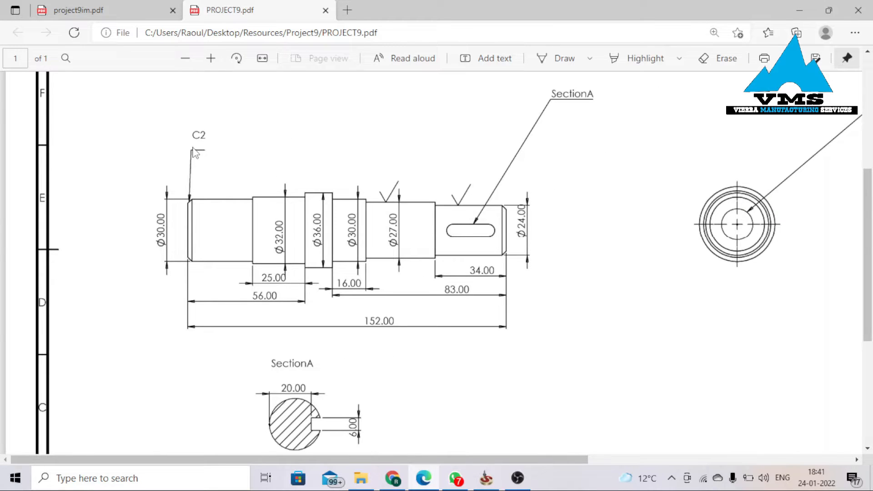
scroll(260, 351, down, 5)
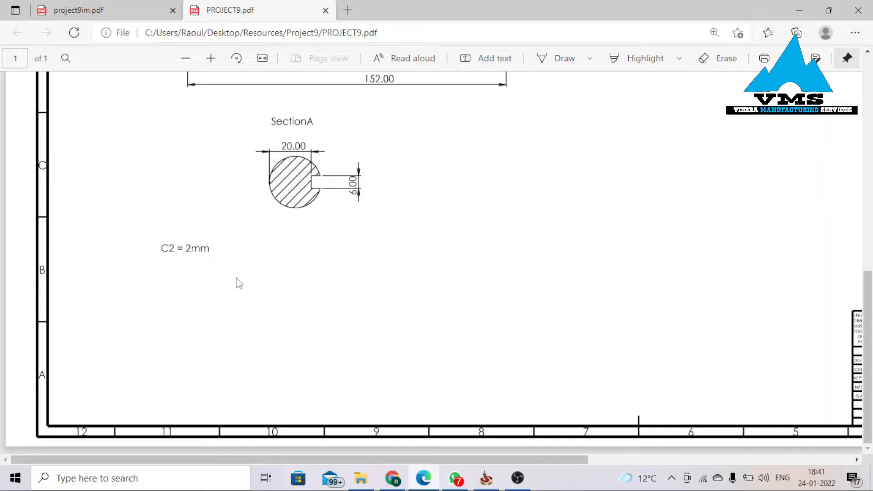
scroll(300, 293, up, 8)
scroll(392, 394, down, 4)
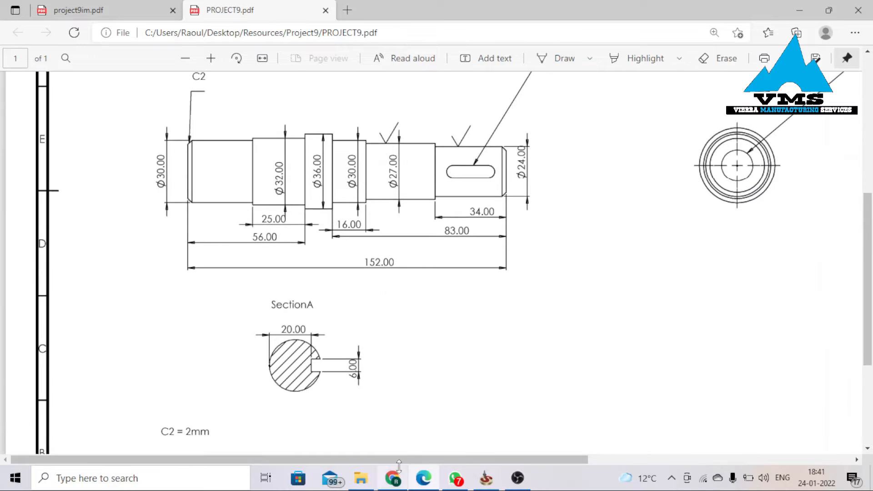
scroll(452, 398, right, 2)
scroll(450, 366, up, 1)
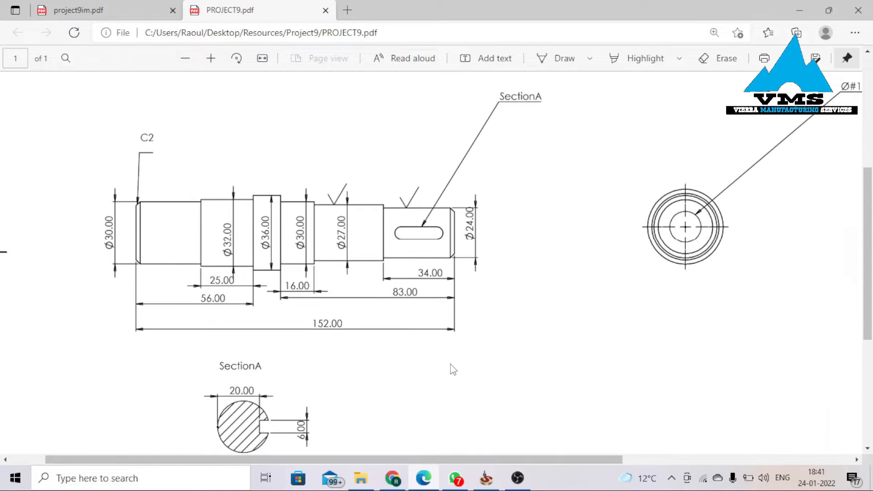
Switch to SolidCAM, create a new part document and start a sketch on the Front Plane.
click(799, 10)
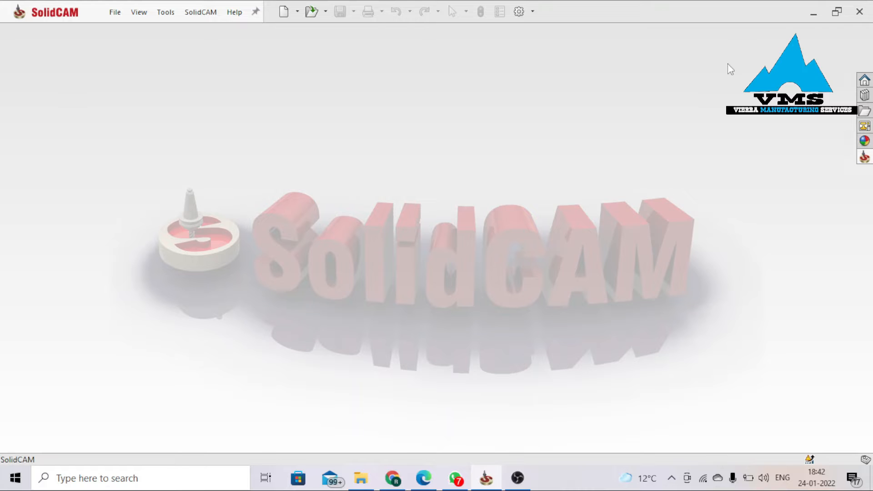
click(115, 12)
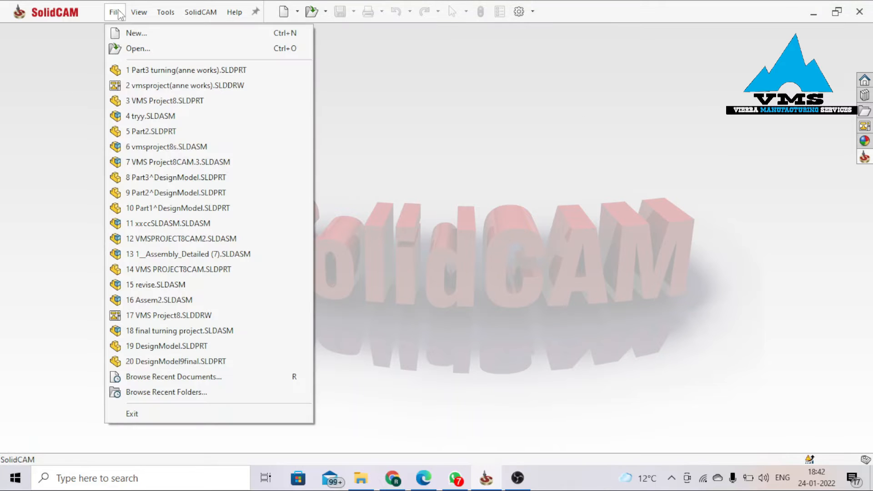
click(129, 34)
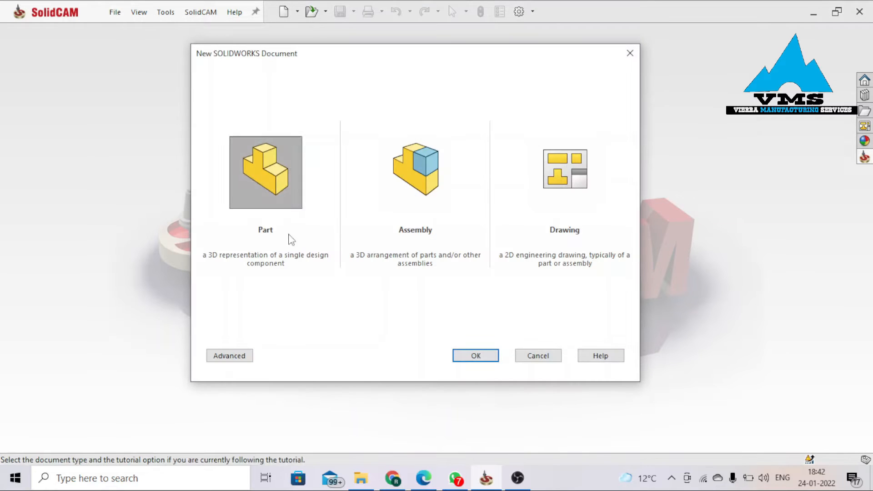
key(Return)
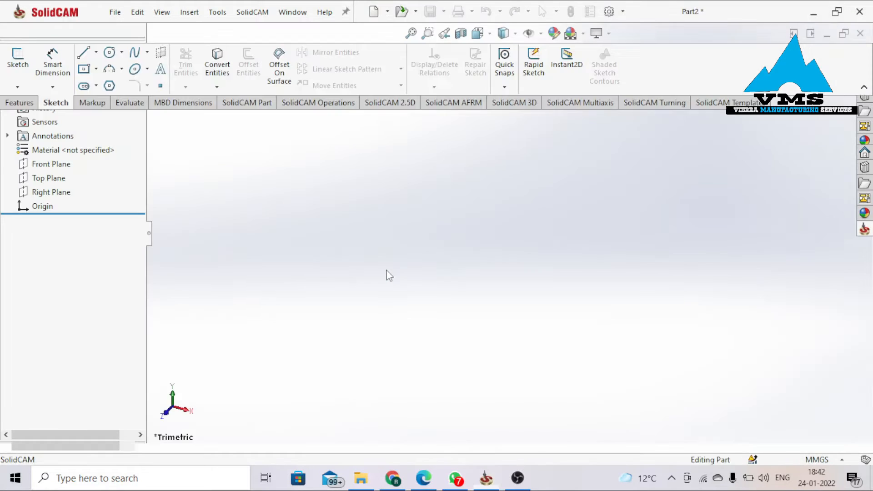
click(62, 234)
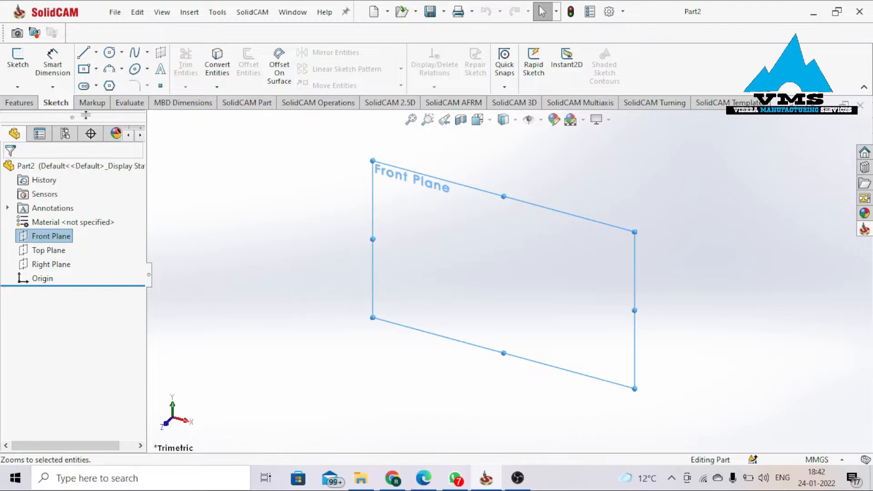
click(18, 58)
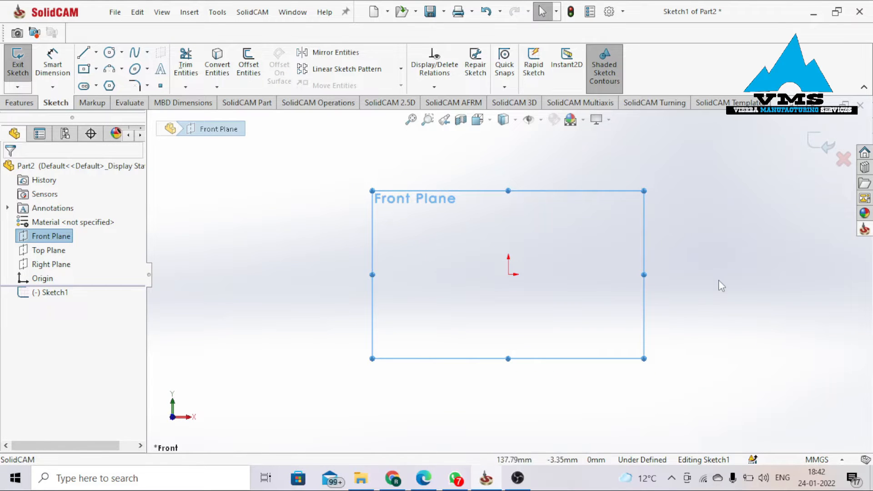
Sketch a vertical line about 15 mm up from the origin, consulting the PROJECT9 drawing for the shaft's end diameter.
scroll(655, 233, down, 3)
scroll(515, 264, up, 1)
mouse_move(639, 346)
right_down()
mouse_move(624, 372)
mouse_move(585, 348)
right_up()
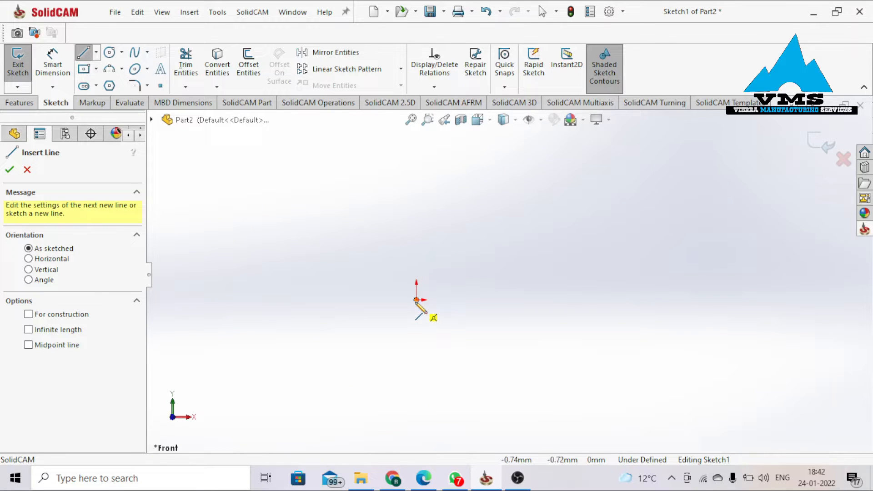
click(417, 299)
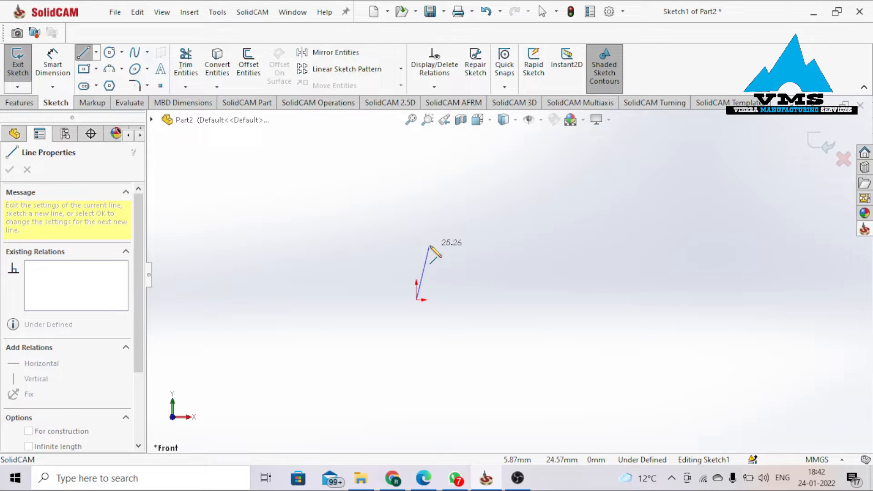
key(alt+Tab)
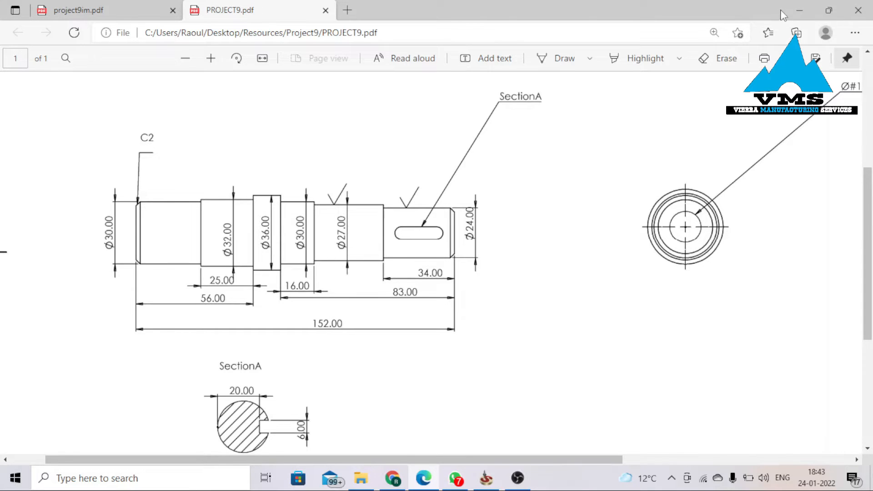
click(800, 10)
click(417, 300)
scroll(420, 241, down, 1)
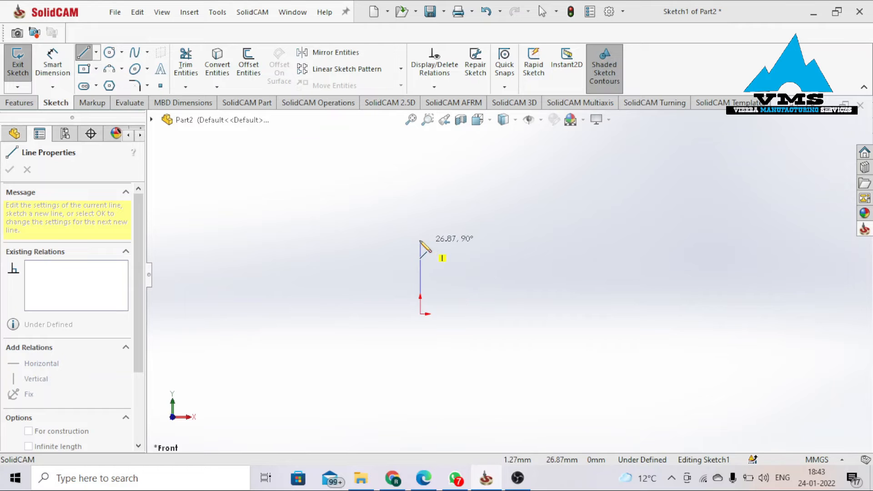
click(421, 275)
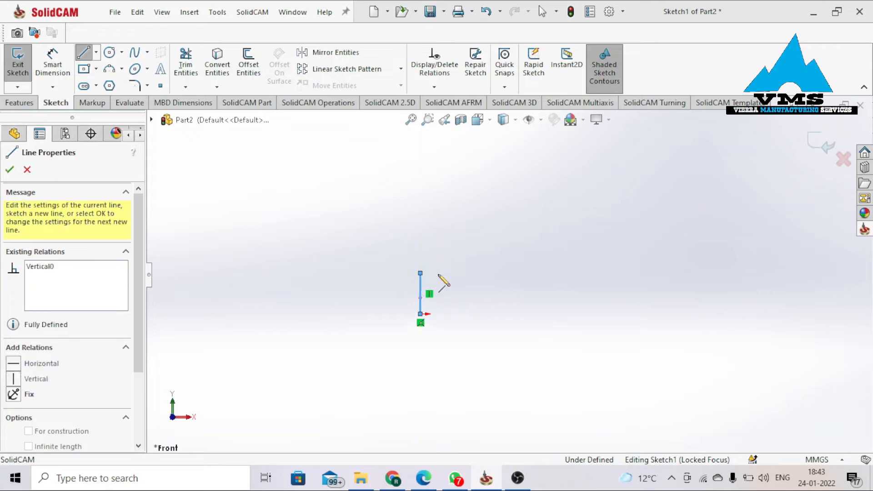
Continue the profile with horizontal lines about 28 mm and 25 mm long, each followed by a vertical rise of about 4 mm.
scroll(469, 278, down, 3)
scroll(476, 280, down, 1)
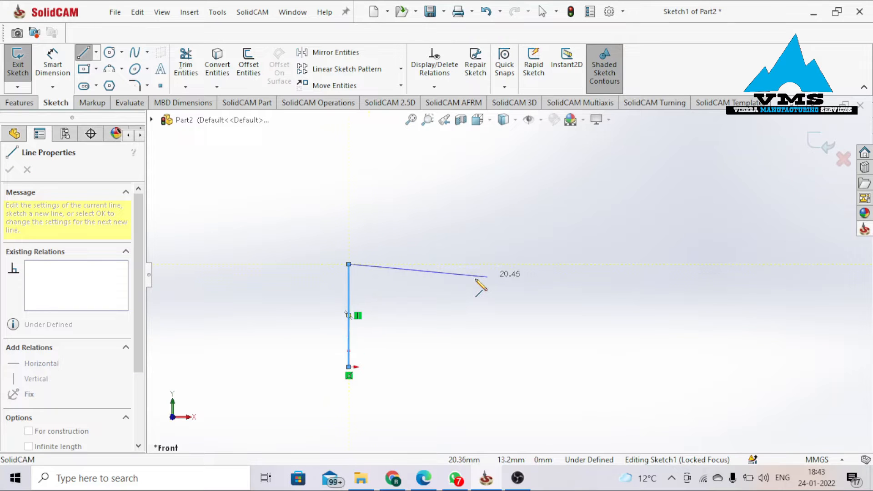
scroll(477, 282, down, 1)
scroll(509, 274, up, 3)
click(531, 268)
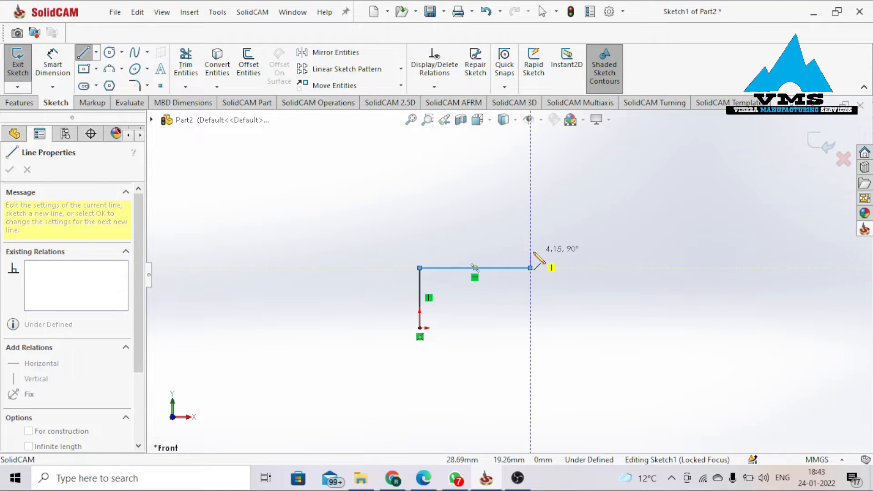
click(530, 252)
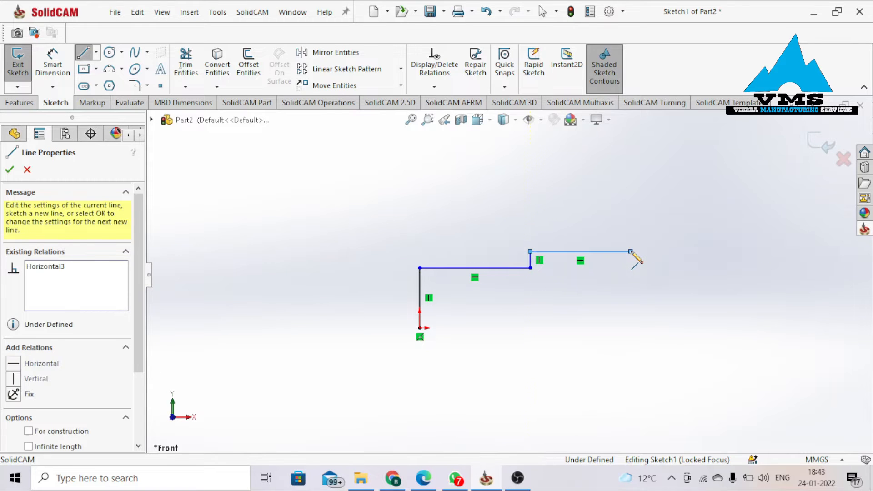
click(631, 252)
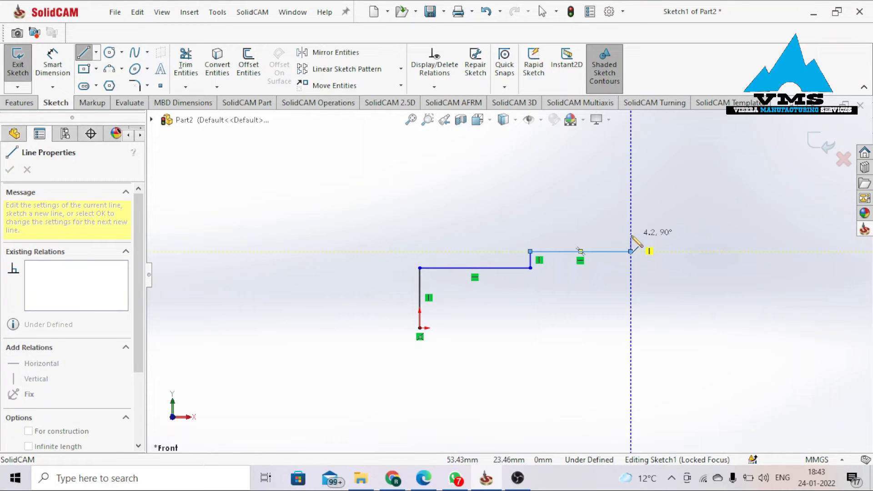
click(631, 235)
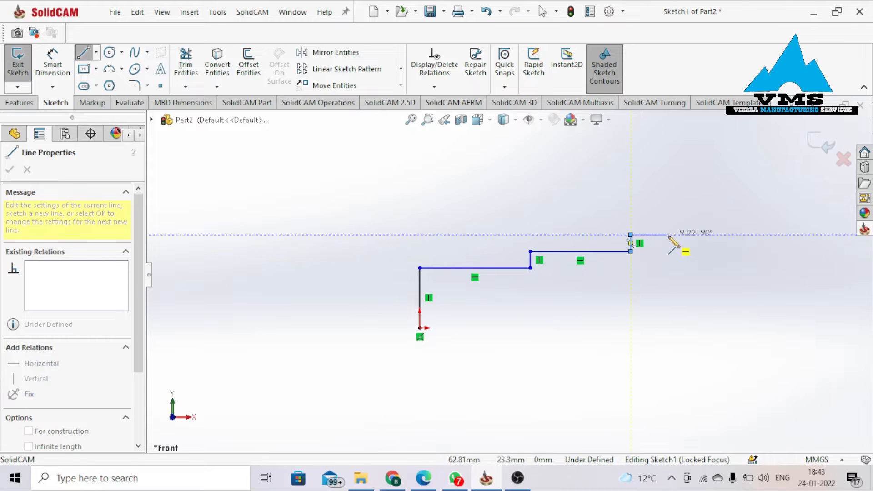
Sketch the collar about 12 mm wide, a drop of about 6 mm, a horizontal line about 15 mm long and another short drop.
click(682, 252)
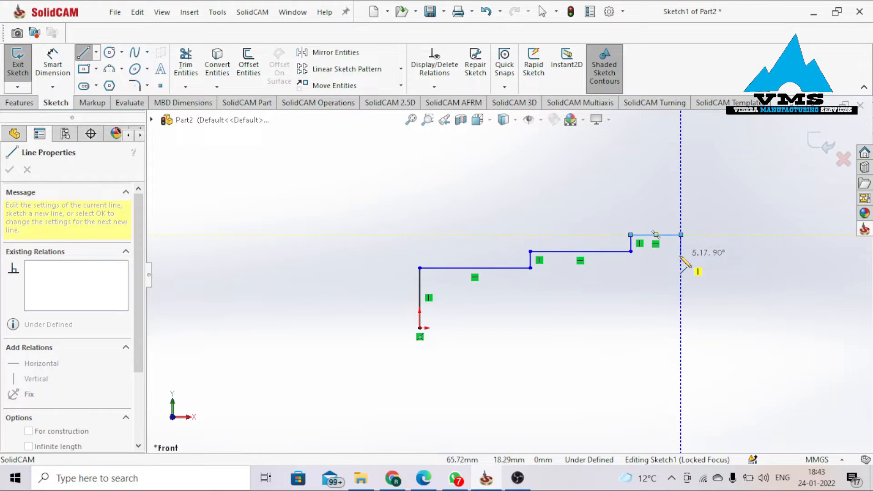
click(681, 260)
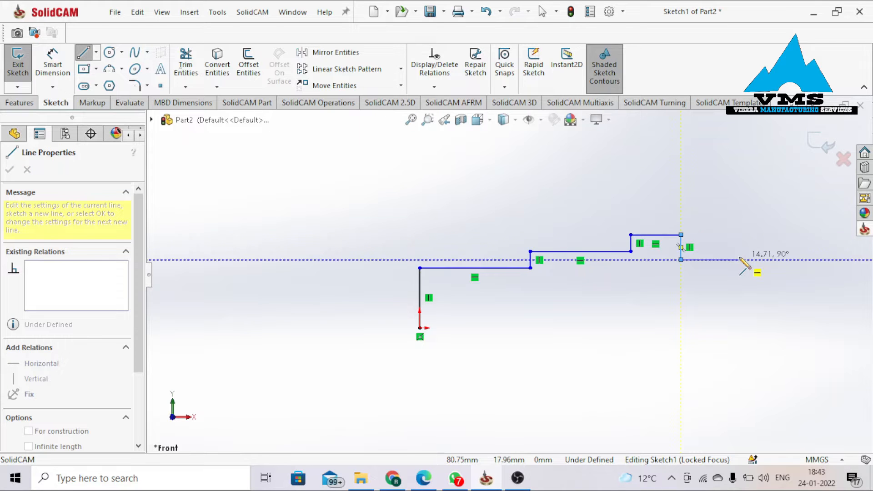
click(738, 259)
scroll(746, 266, down, 5)
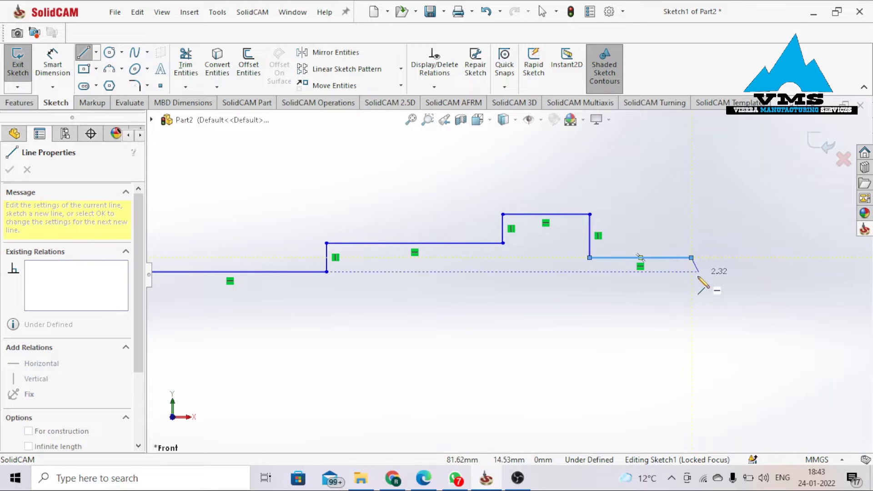
click(691, 275)
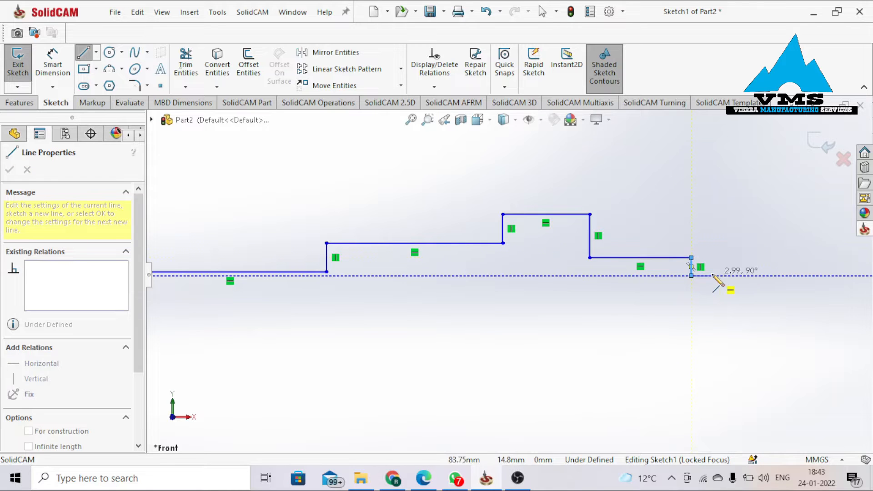
Add a horizontal line about 42 mm long, a short drop and the end segment, then close the profile along the axis to the origin.
scroll(738, 276, up, 4)
click(738, 275)
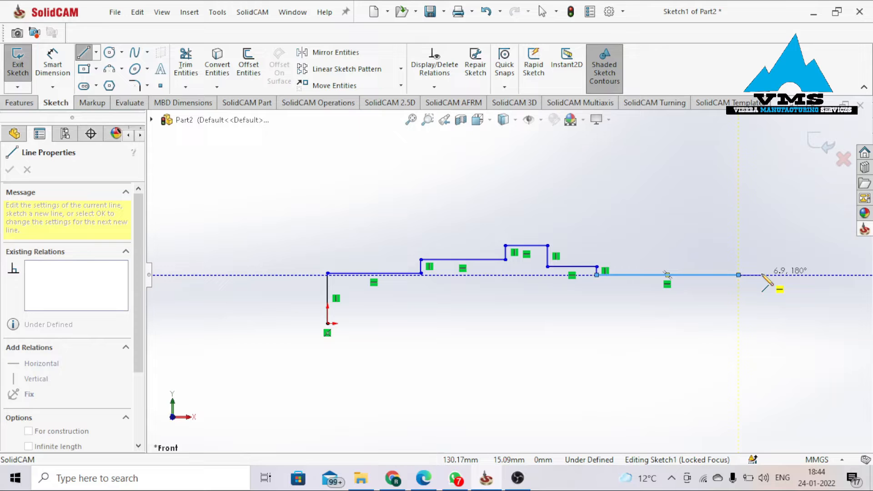
click(739, 286)
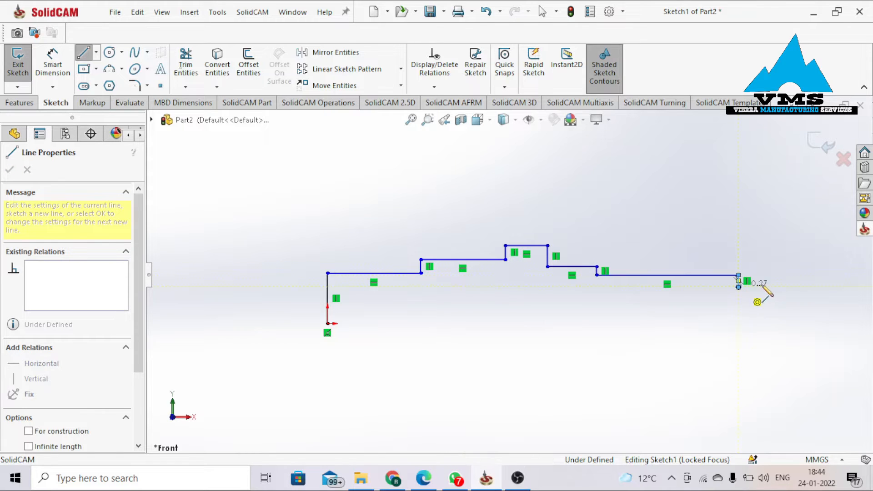
click(853, 287)
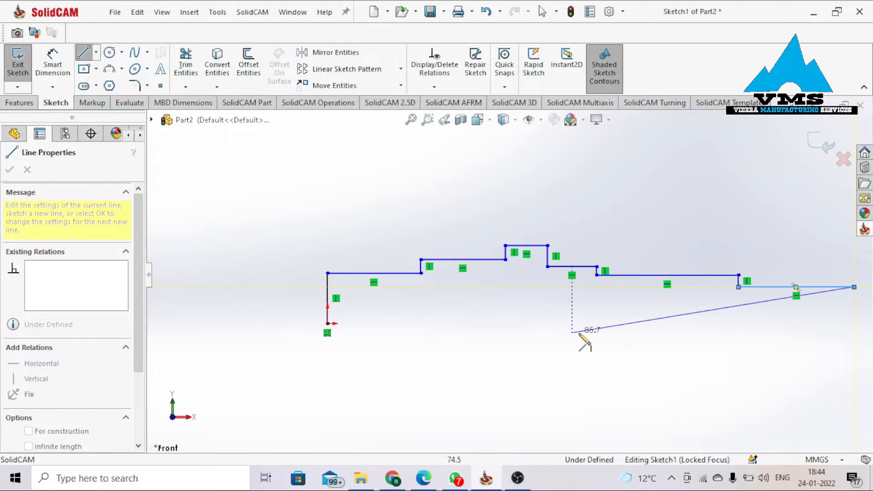
click(854, 324)
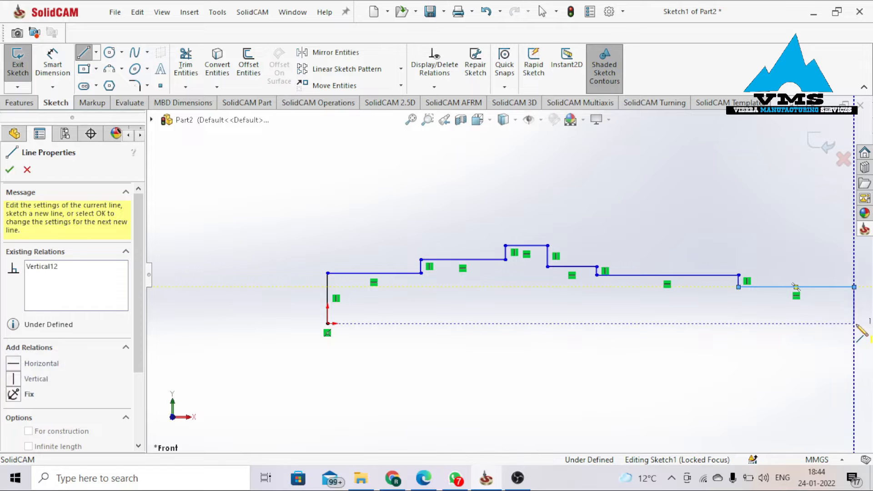
click(327, 324)
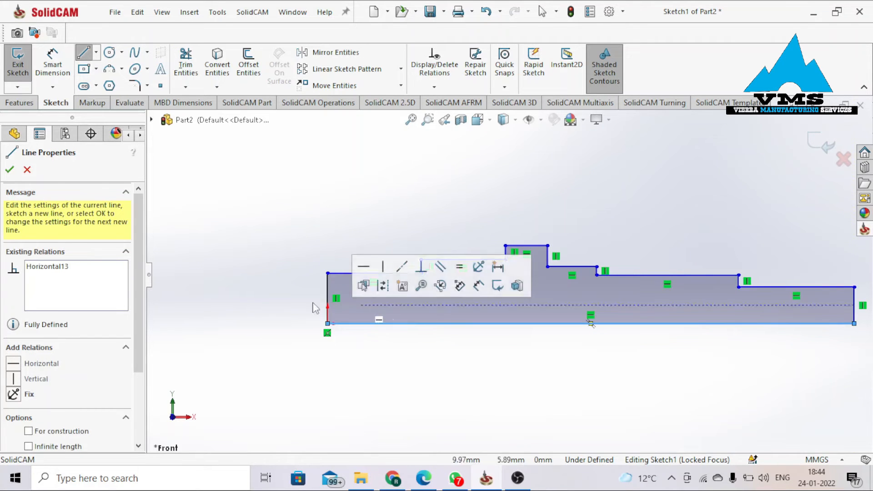
key(Escape)
Dimension the vertical end line at the origin as 15 mm, consulting the project drawing for its size.
scroll(790, 357, up, 2)
scroll(696, 322, down, 2)
right_drag(267, 212, 261, 154)
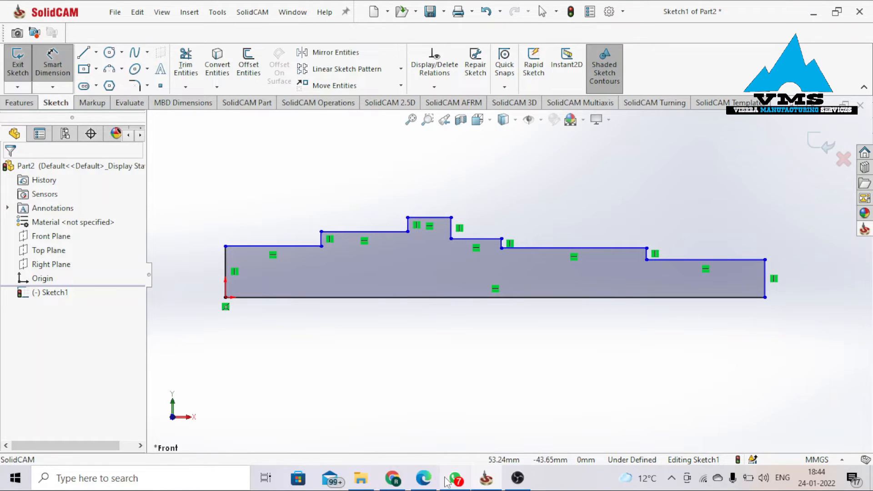
click(424, 478)
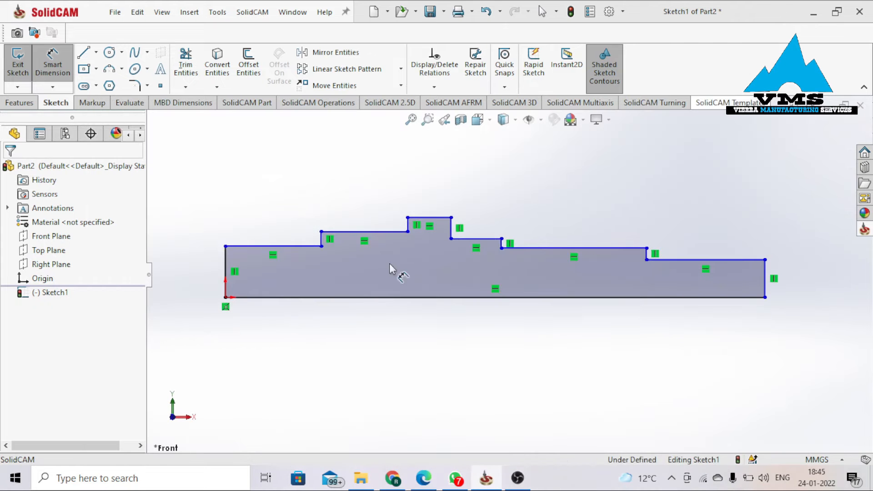
click(227, 271)
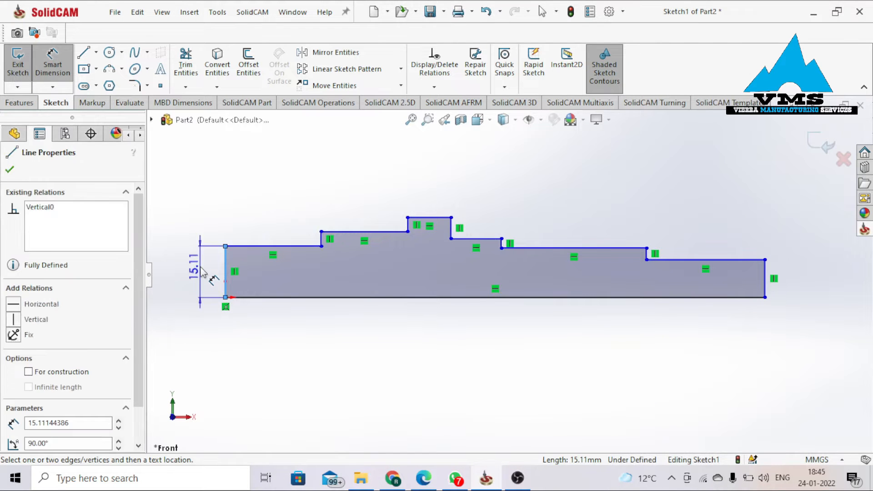
click(202, 272)
text(15.00mm)
key(Return)
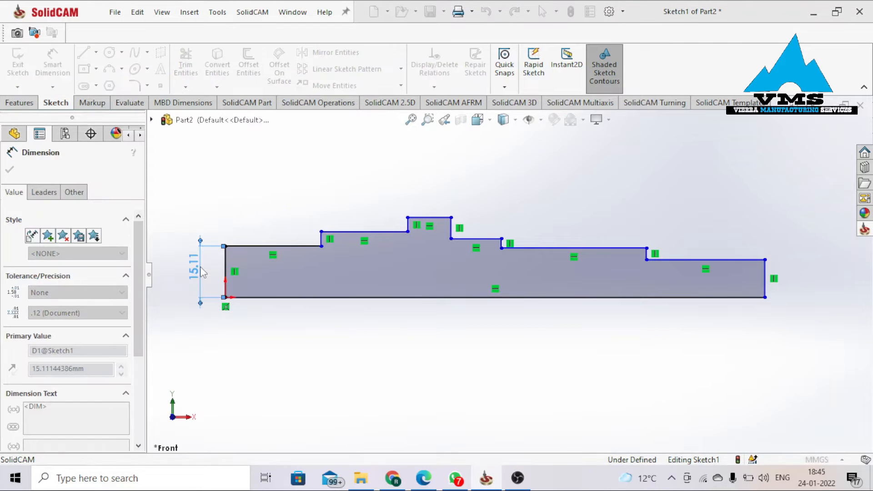
Dimension the second section's height above the shaft axis as 32/2 mm.
click(356, 232)
click(368, 297)
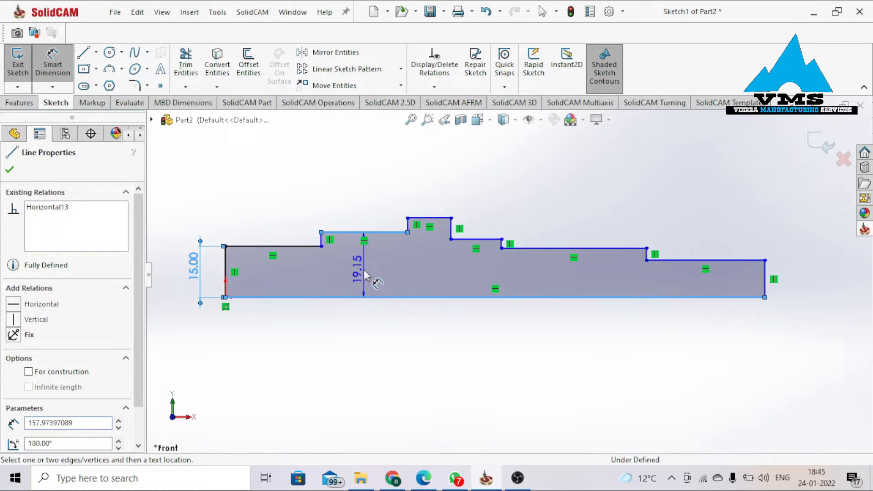
click(366, 276)
text(32)
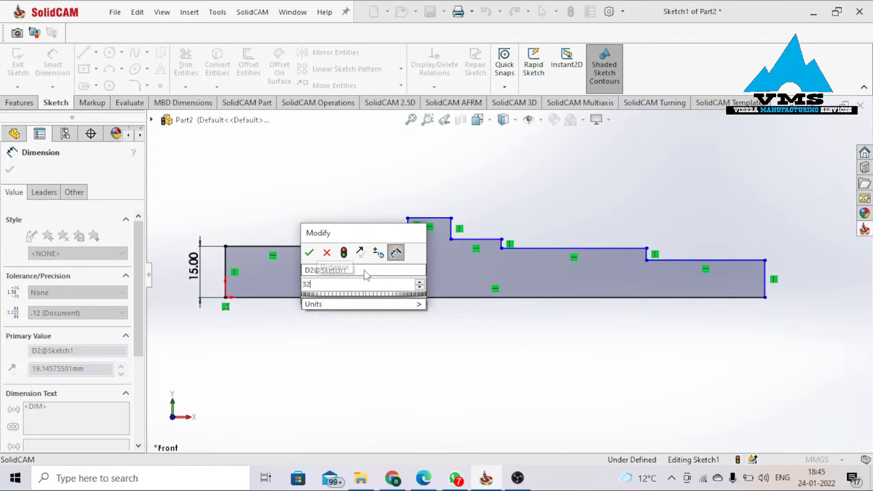
text(/2)
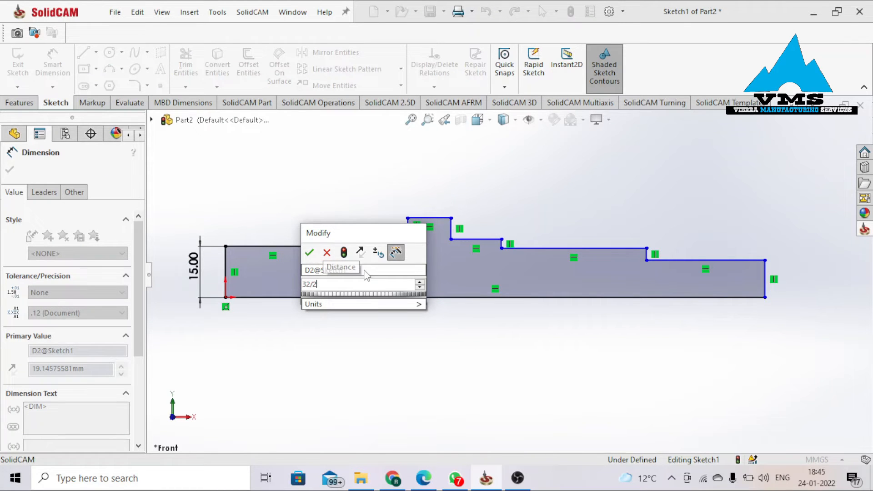
key(Return)
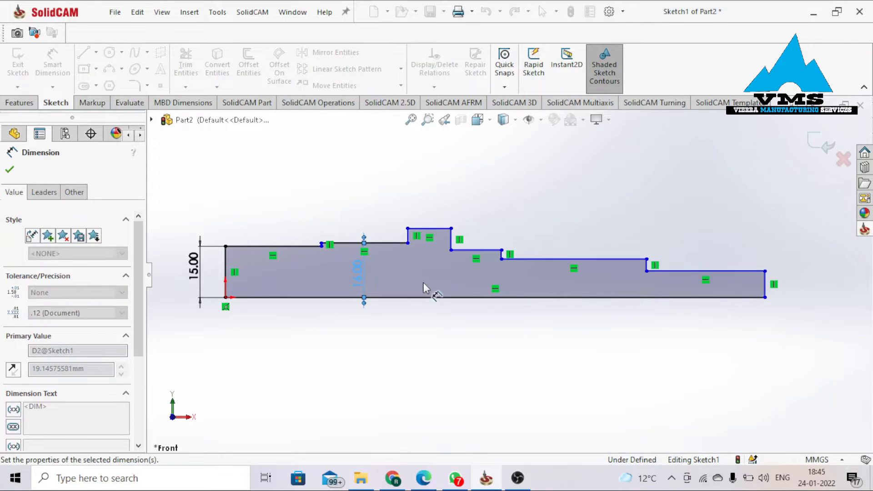
Dimension the collar's height above the shaft axis as 36/2 mm.
scroll(412, 259, up, 2)
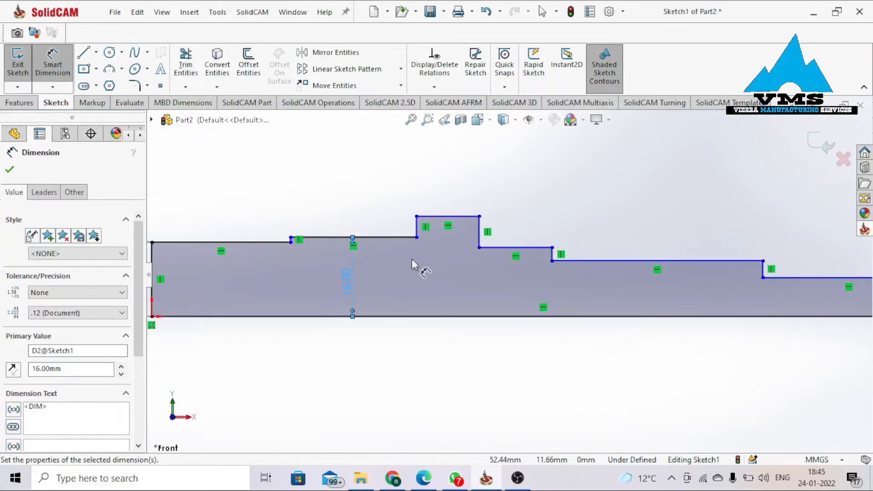
click(447, 218)
click(464, 317)
click(459, 278)
text(36/2)
key(Return)
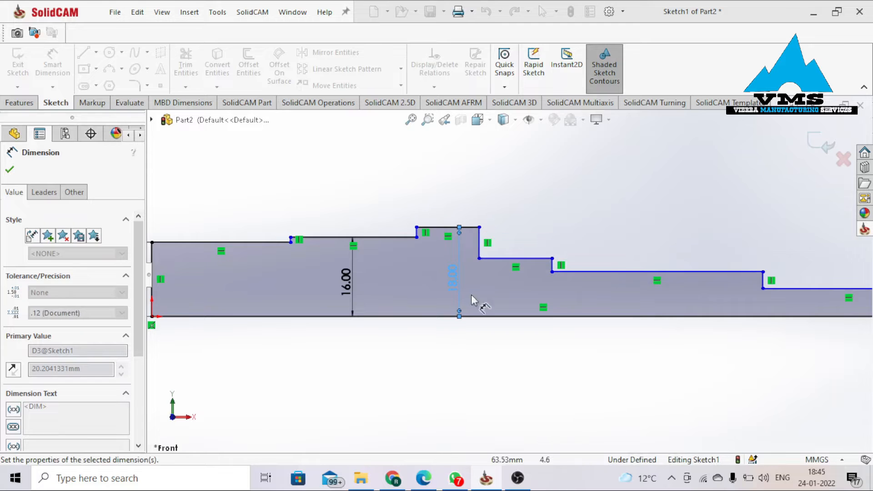
Dimension the height of the short section just after the collar as 15 mm from the axis.
click(536, 259)
click(530, 318)
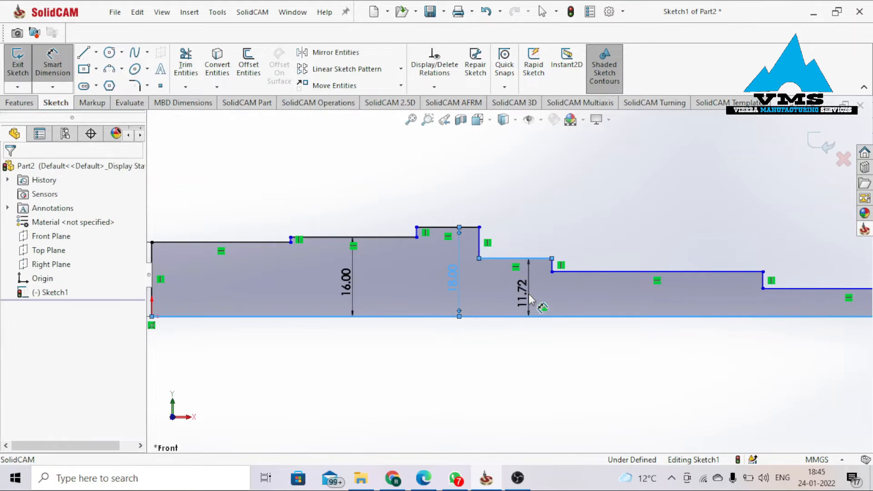
click(523, 295)
text(15)
key(Return)
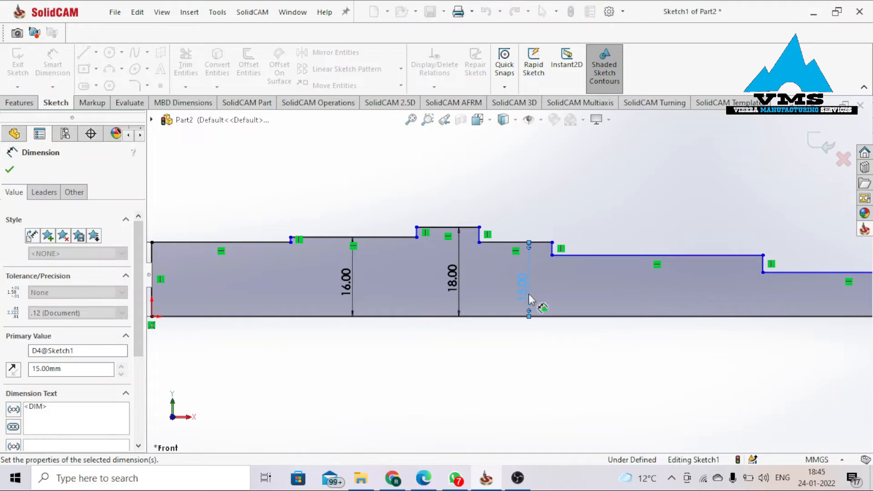
Dimension the height of the longest section, after the short one, as 27/2 mm from the axis.
click(653, 256)
click(669, 316)
click(661, 298)
text(27/2)
key(Return)
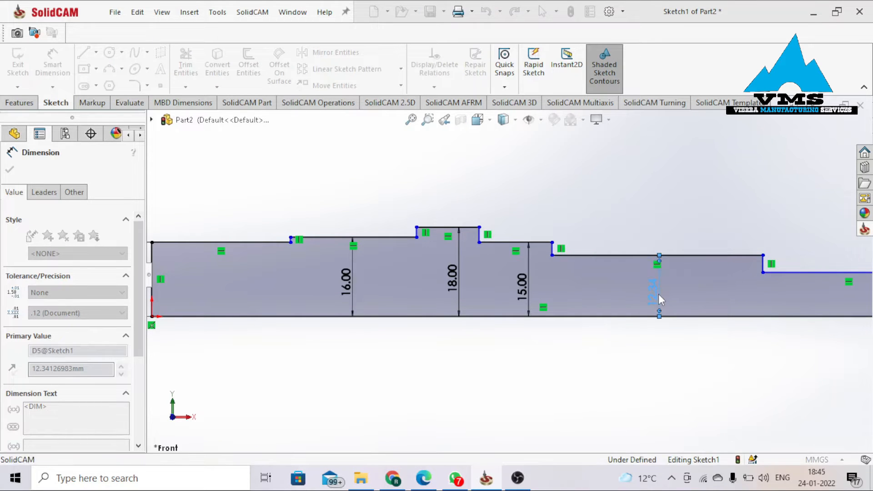
Dimension the height of the end section farthest from the origin as 12 mm from the axis.
key(f)
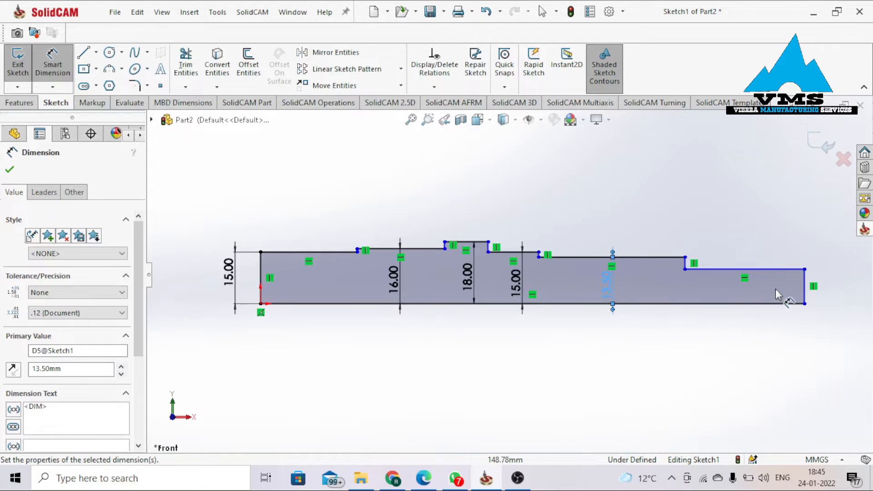
click(792, 270)
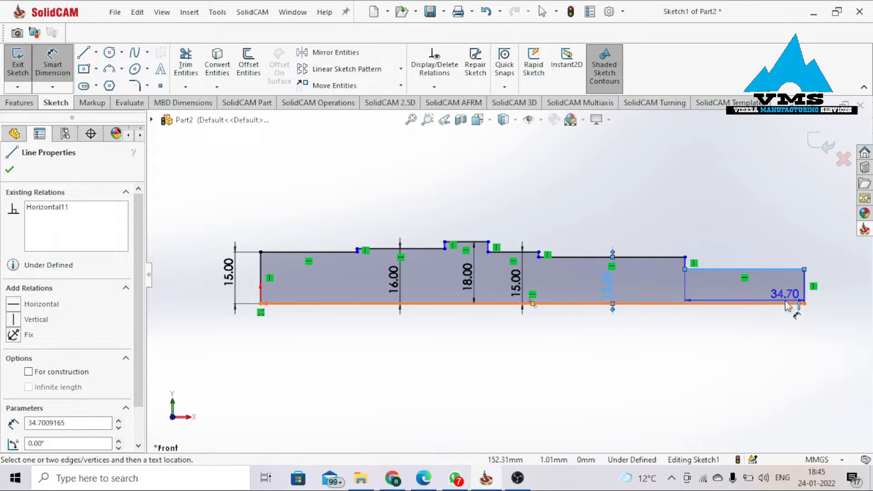
click(788, 304)
click(835, 294)
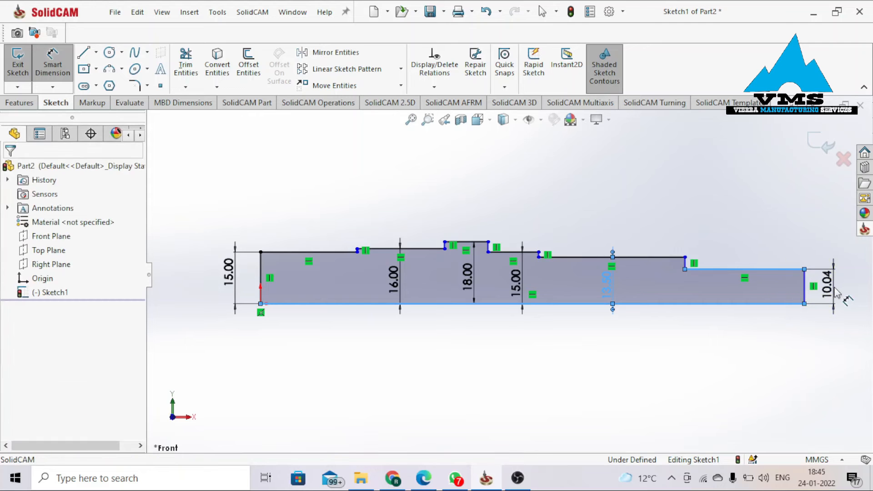
text(12)
key(Return)
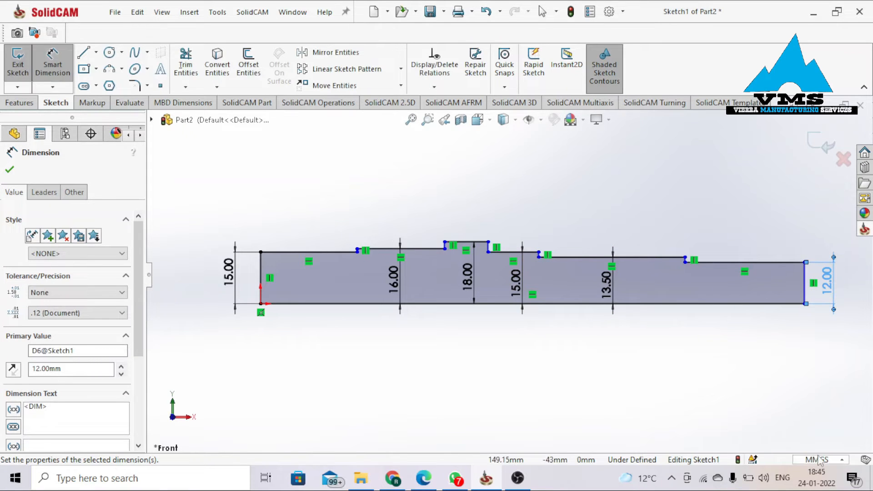
click(9, 171)
key(Escape)
Dimension the axis line below the profile to set the shaft's overall length to 152 mm.
right_drag(298, 185, 308, 144)
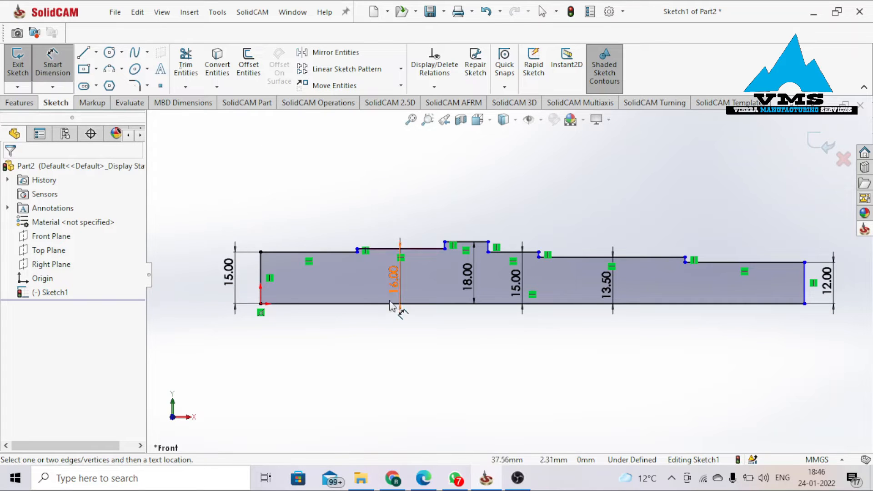
click(353, 304)
click(352, 358)
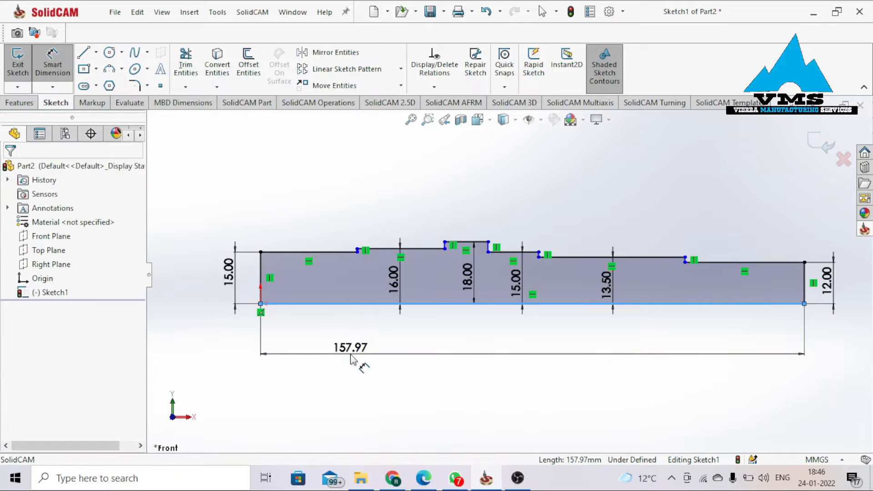
text(152)
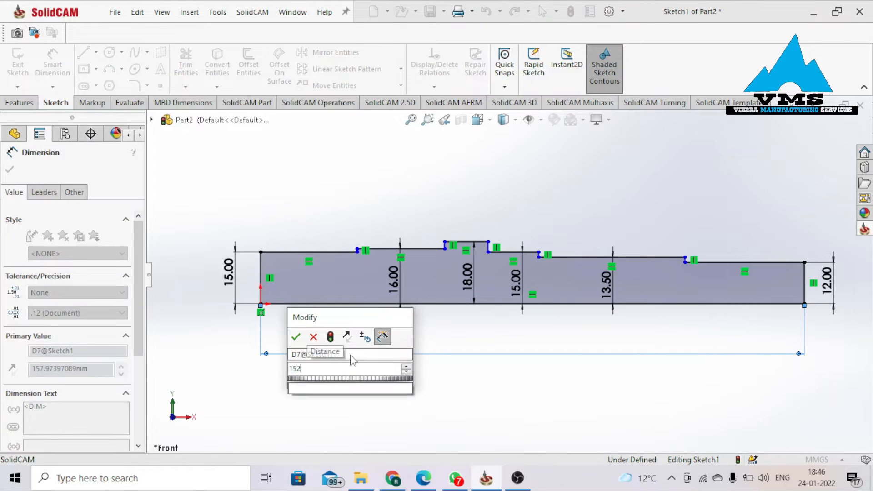
key(Return)
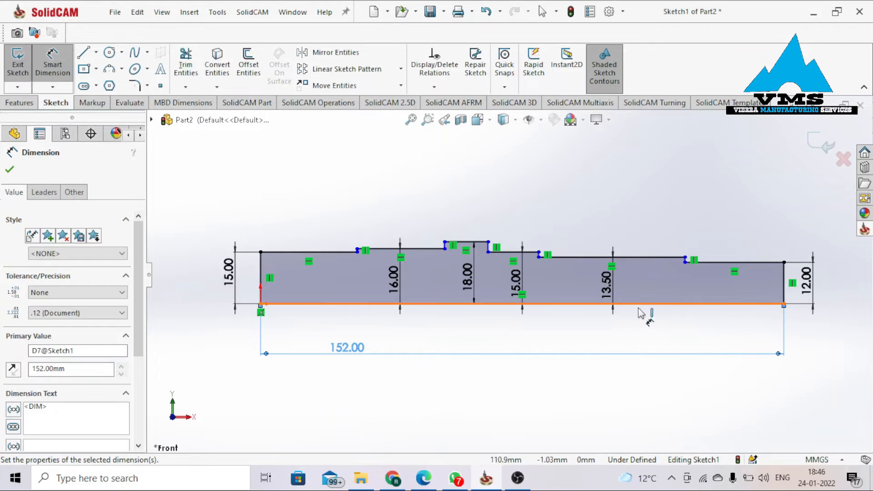
Dimension the second section's length as 25 mm and move its 16 mm height dimension back within that section.
scroll(387, 277, down, 1)
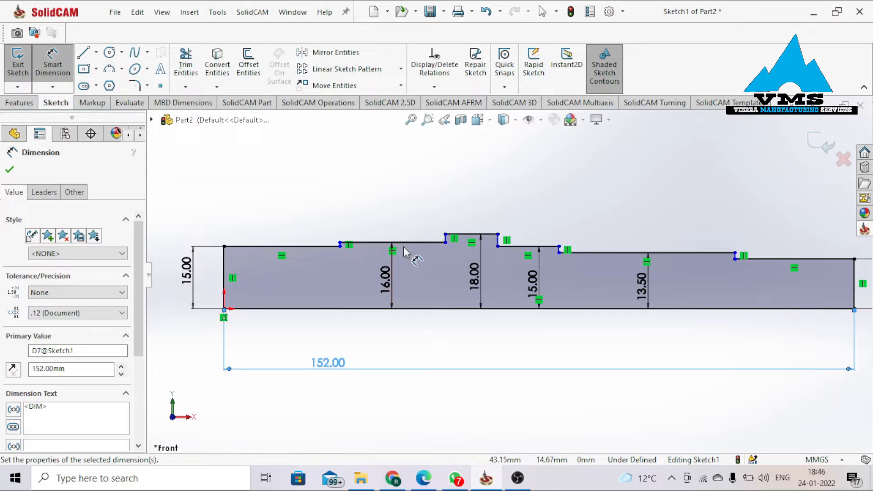
click(404, 248)
click(391, 353)
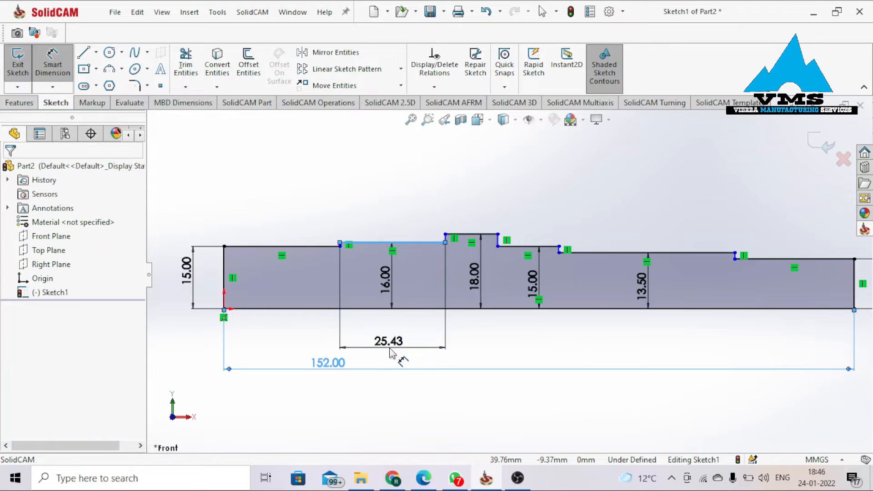
key(Return)
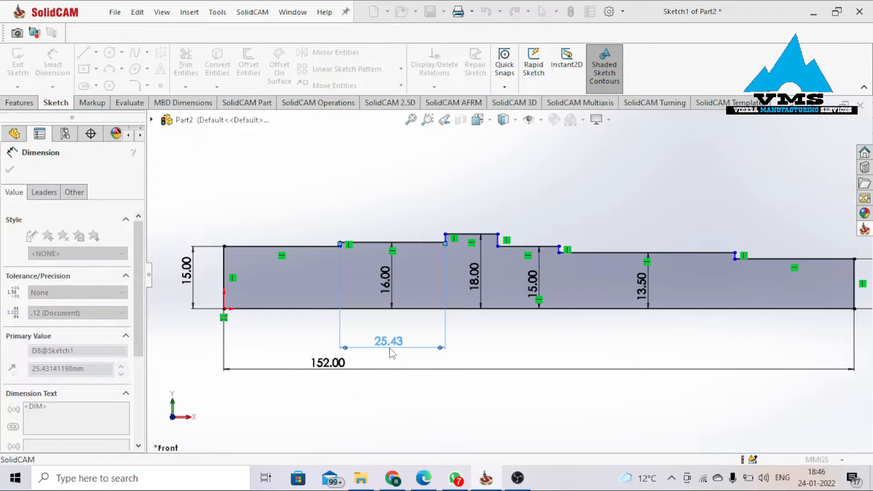
scroll(556, 267, down, 2)
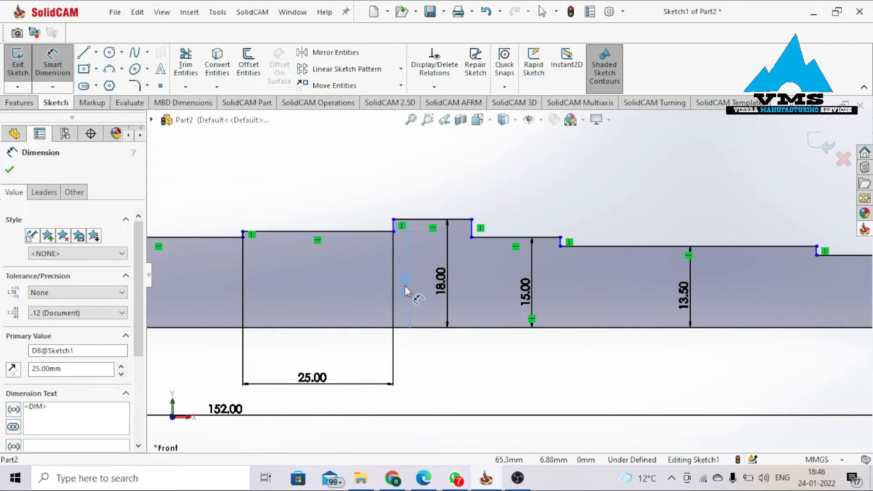
drag(320, 287, 313, 289)
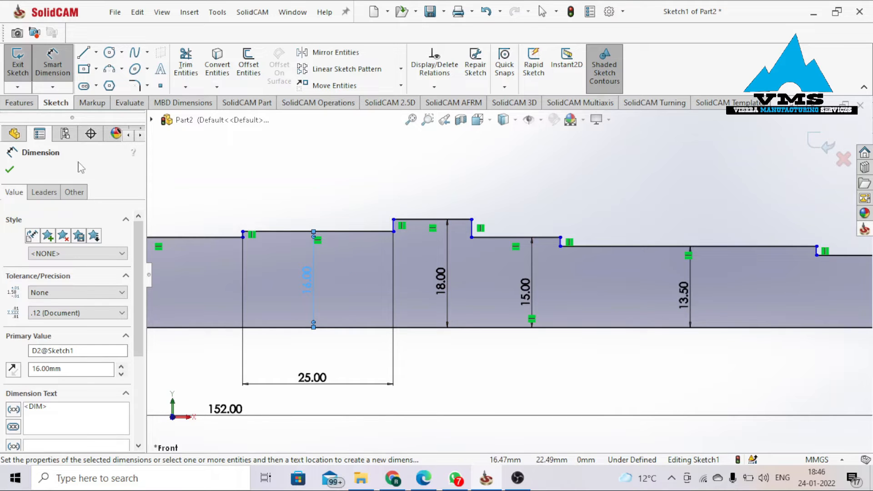
click(10, 169)
Dimension the distance from the end line at the origin to the collar's nearer vertical face as 56 mm.
scroll(536, 295, up, 1)
scroll(528, 257, up, 2)
mouse_move(549, 219)
right_down()
mouse_move(550, 203)
mouse_move(536, 205)
right_up()
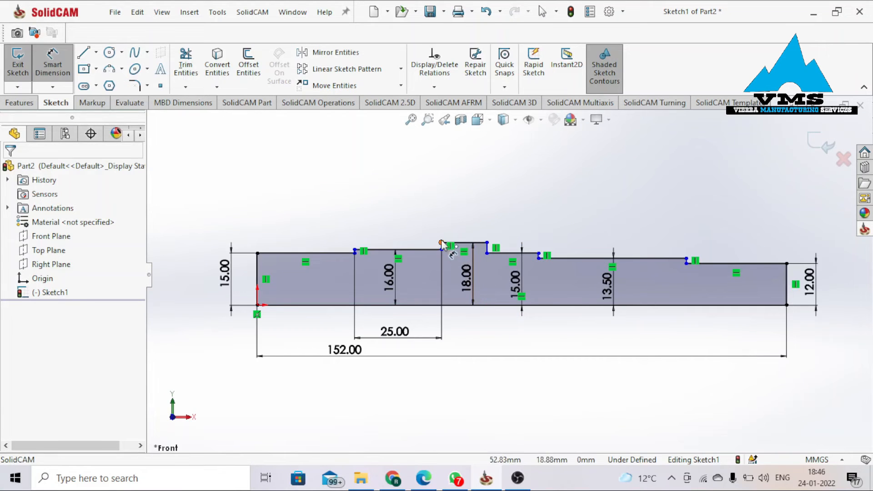
scroll(454, 264, down, 4)
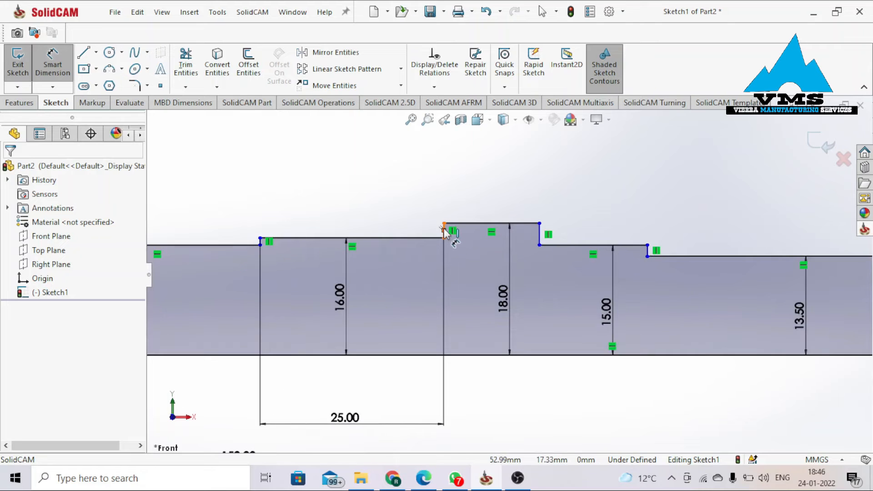
click(444, 229)
scroll(462, 302, up, 2)
click(193, 306)
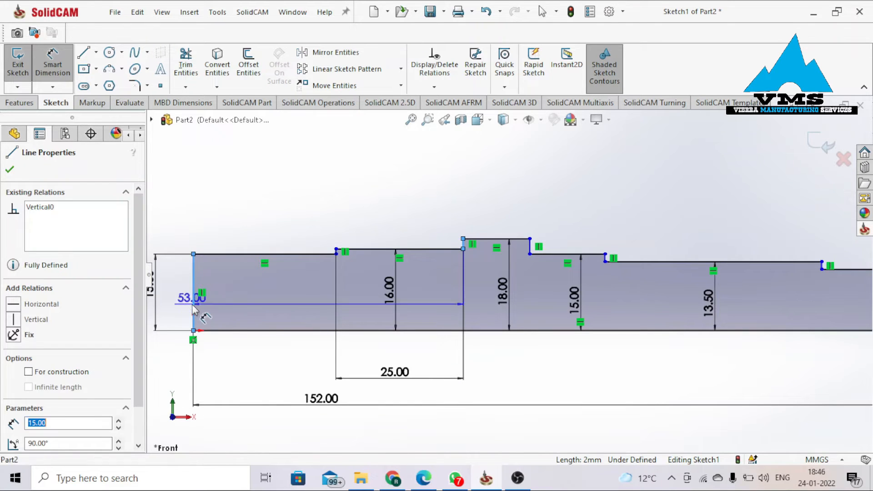
click(283, 377)
key(Return)
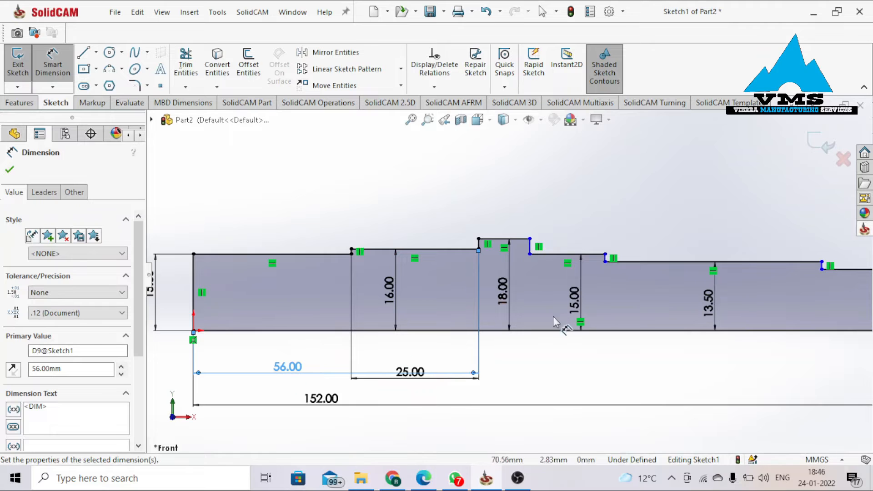
key(Escape)
scroll(617, 352, up, 2)
scroll(744, 315, up, 1)
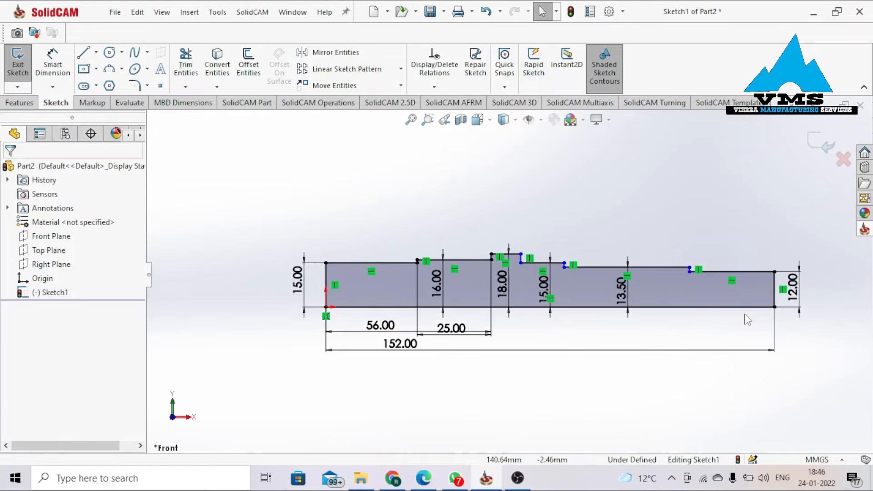
Dimension the length of the end section farthest from the origin as 34 mm.
scroll(753, 297, down, 1)
scroll(673, 277, down, 1)
right_drag(651, 224, 653, 156)
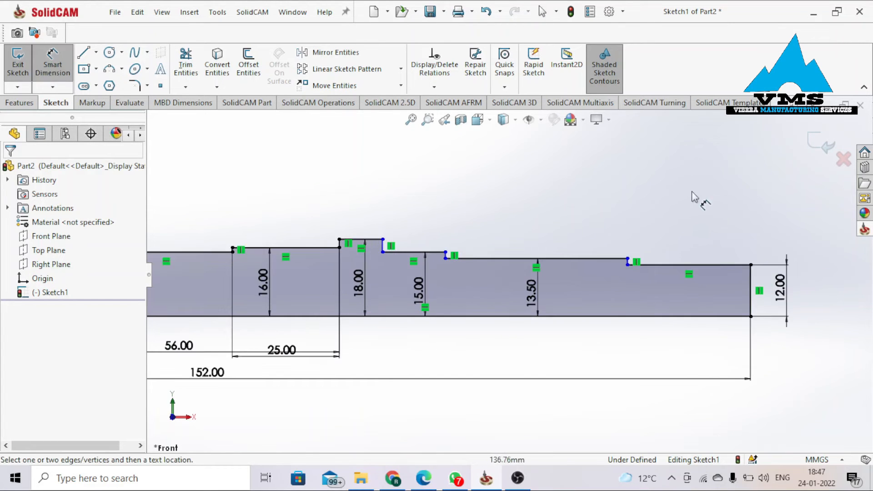
click(751, 306)
scroll(664, 282, down, 3)
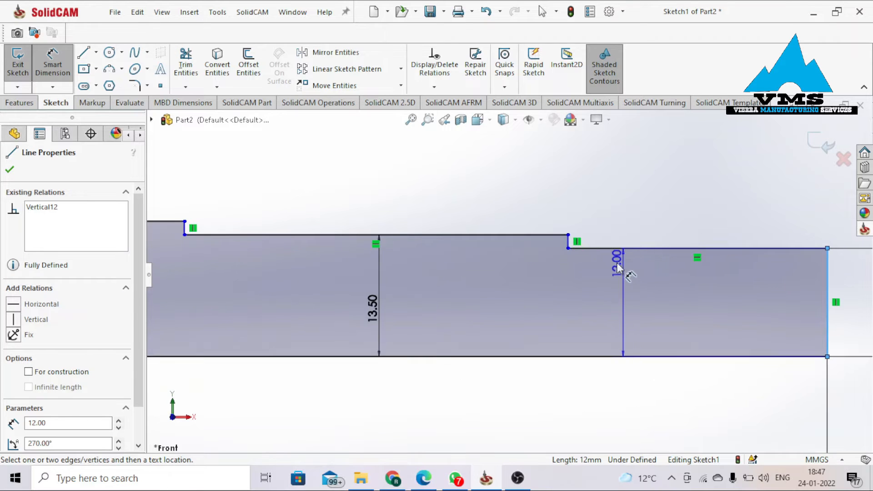
click(571, 242)
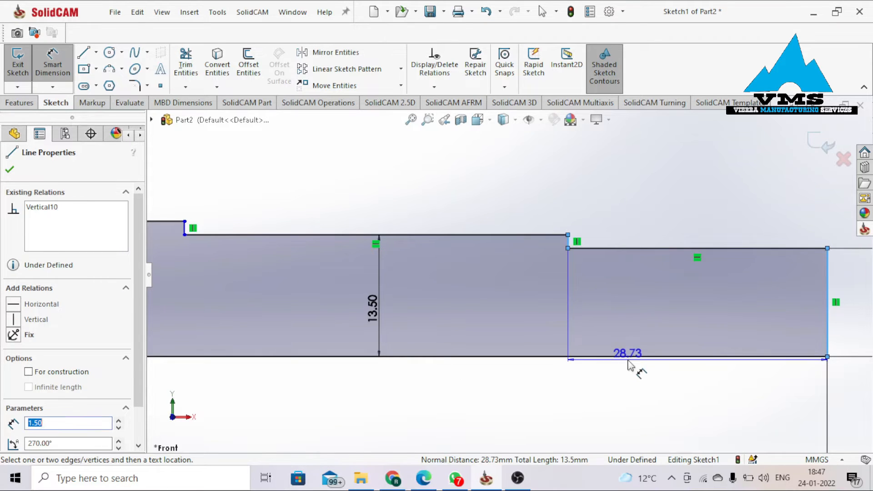
click(632, 380)
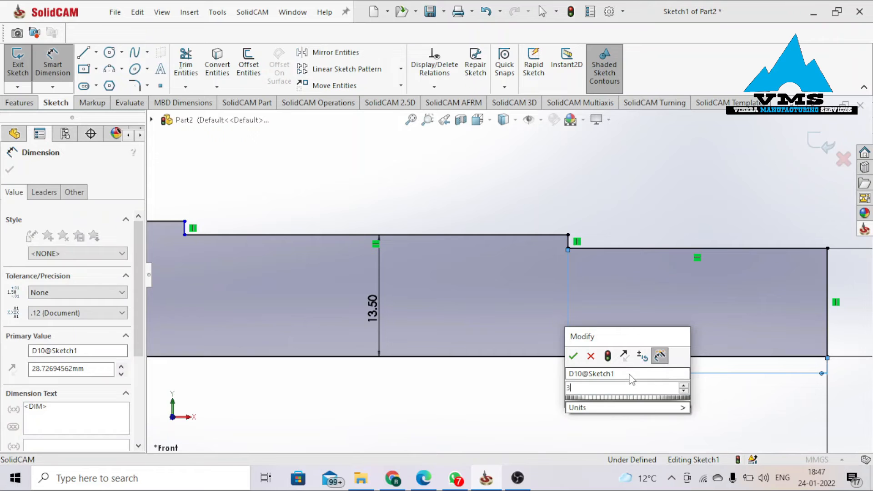
key(Return)
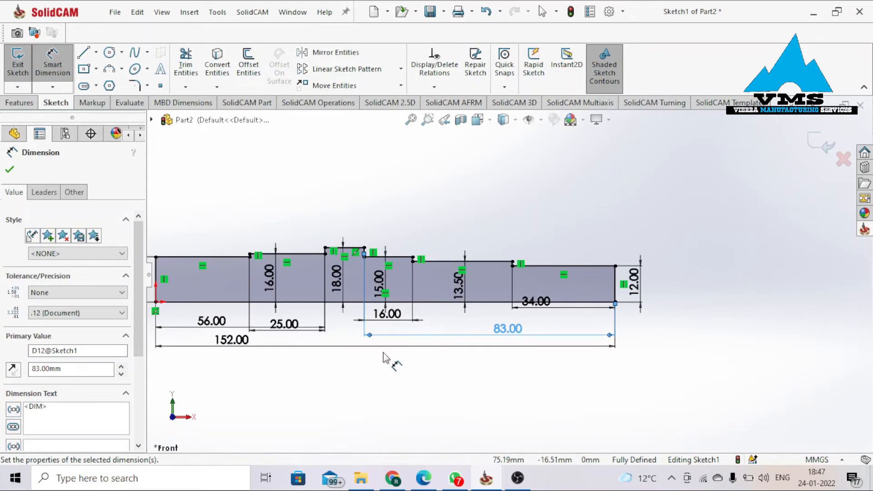
Finish dimensioning and exit the half-profile sketch.
scroll(364, 338, up, 1)
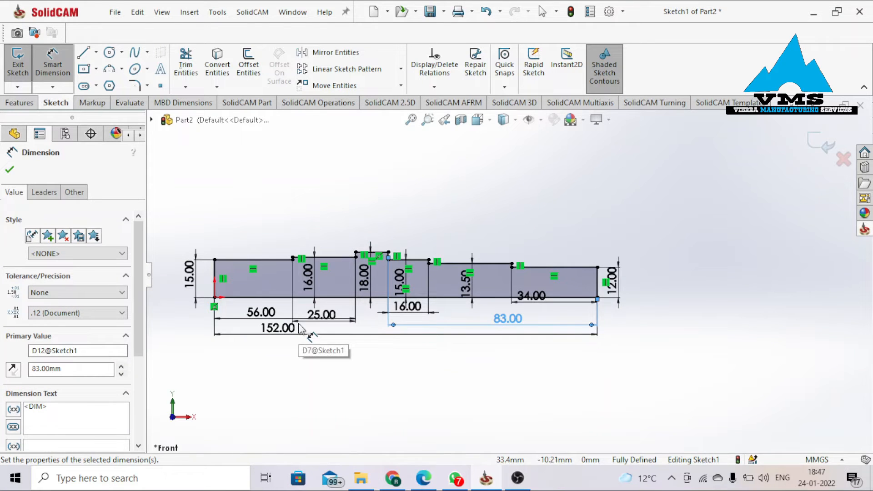
scroll(299, 329, down, 1)
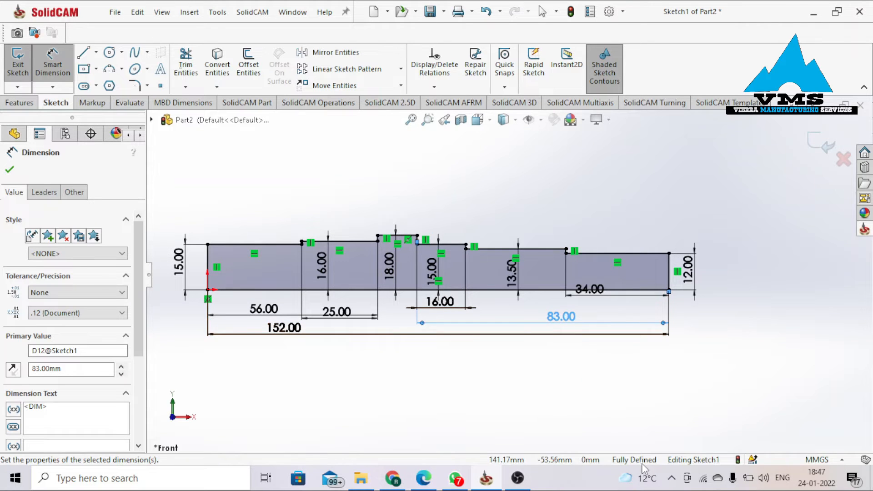
click(10, 170)
scroll(409, 268, down, 1)
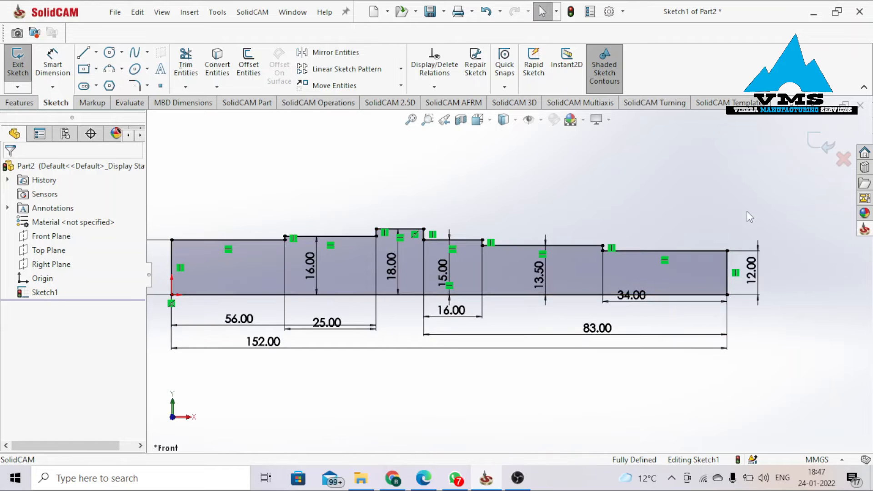
scroll(498, 294, up, 1)
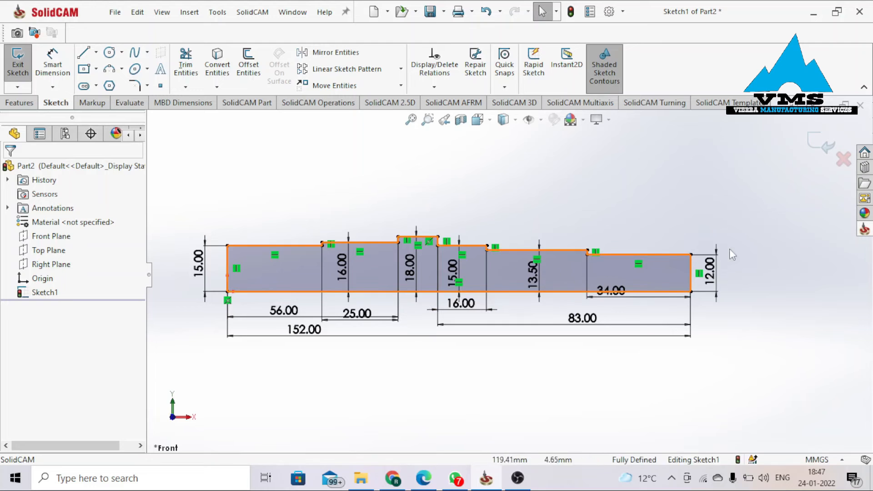
click(821, 142)
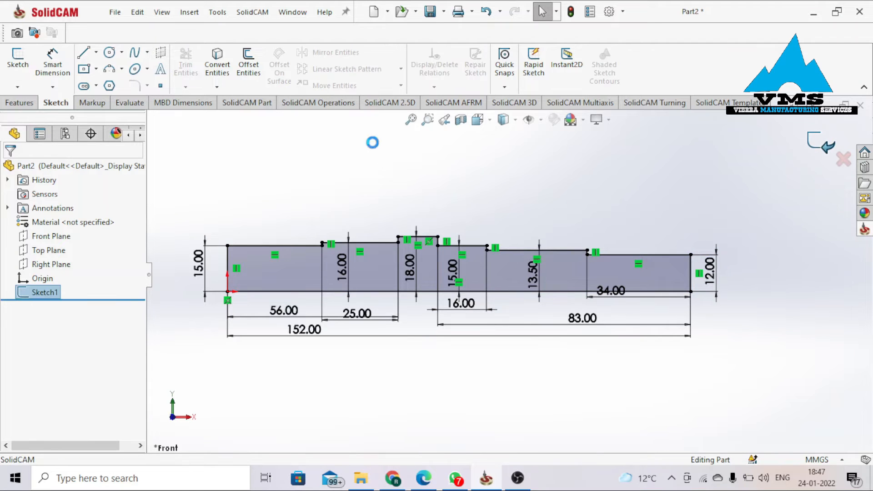
Try to revolve the half-profile 360° about the second section's upper edge.
click(20, 105)
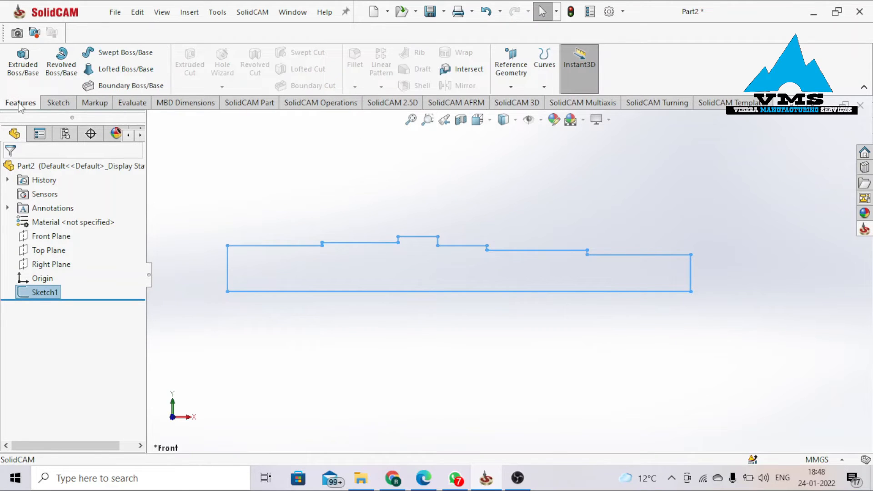
click(66, 78)
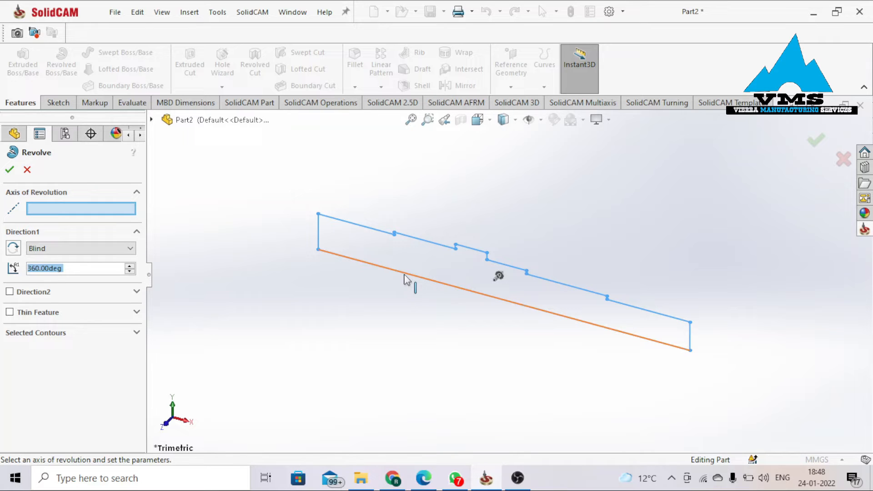
click(422, 241)
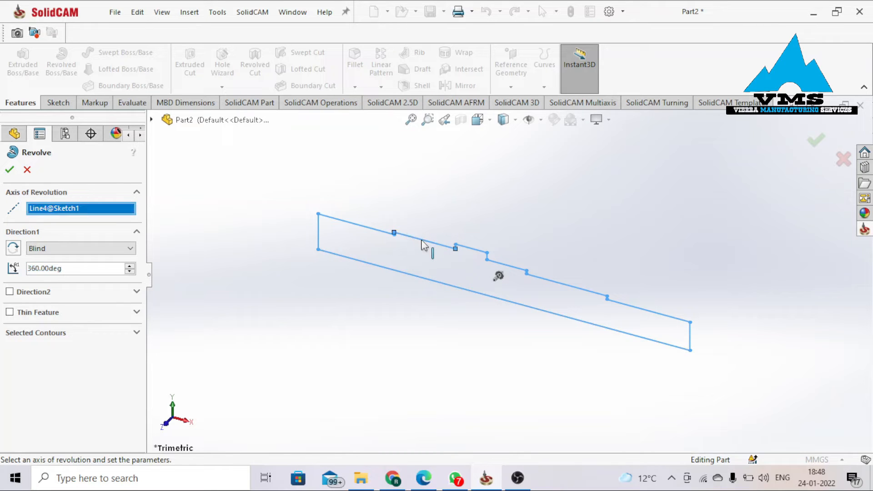
click(10, 170)
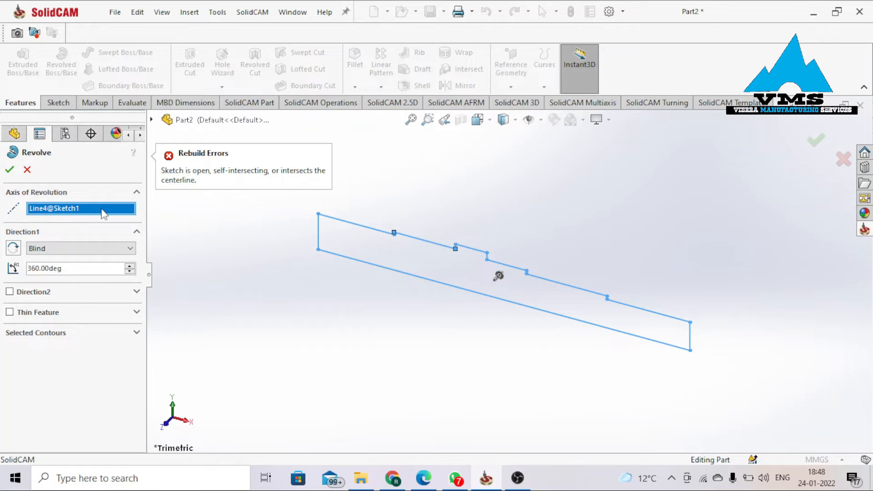
Replace the axis of revolution with the profile's long base line and complete the 360° revolve.
right_click(102, 214)
click(133, 235)
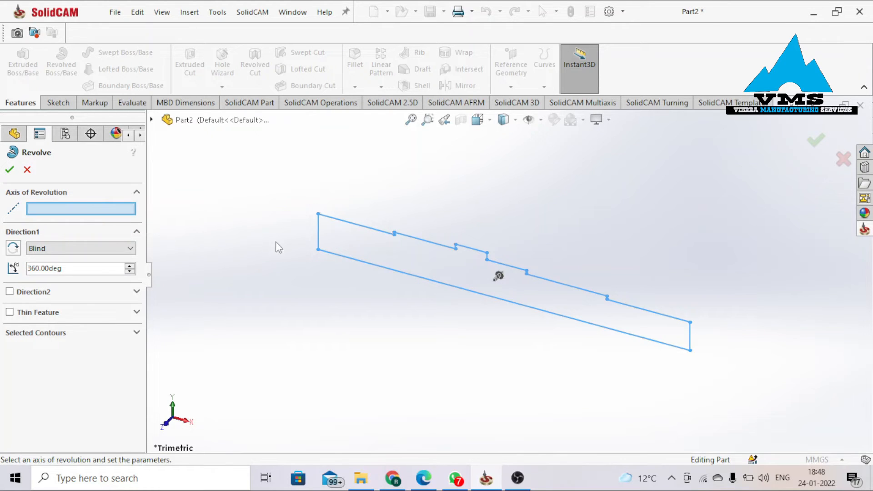
click(410, 278)
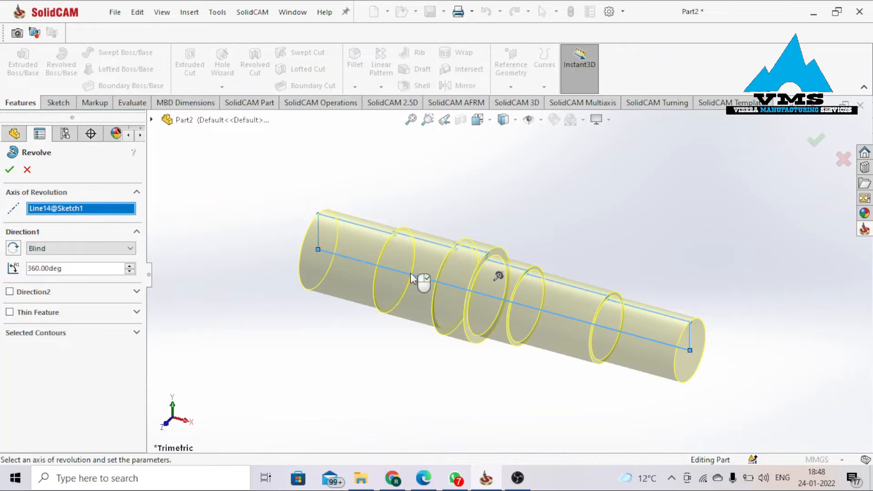
click(10, 170)
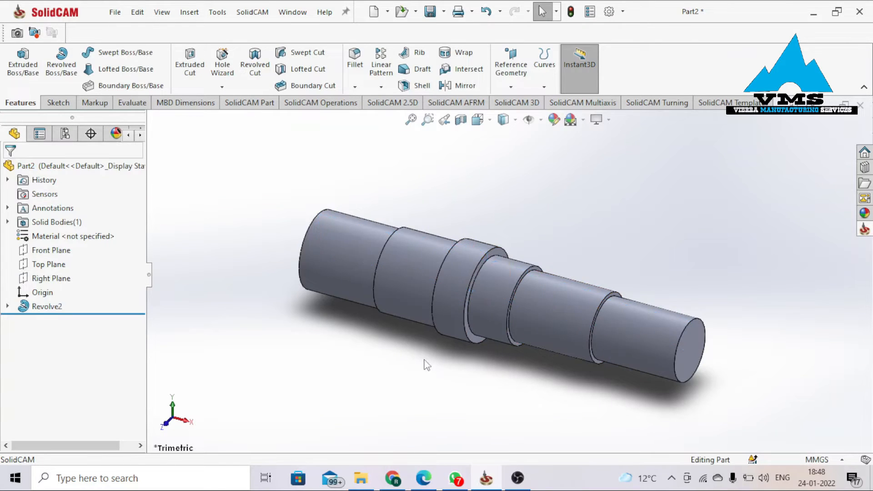
Switch to the PROJECT9.pdf drawing, examine the keyway, Section A and end-hole details, and return to the part.
key(alt+Tab)
mouse_move(320, 462)
mouse_down()
mouse_move(313, 460)
mouse_move(380, 455)
mouse_up()
scroll(209, 407, down, 4)
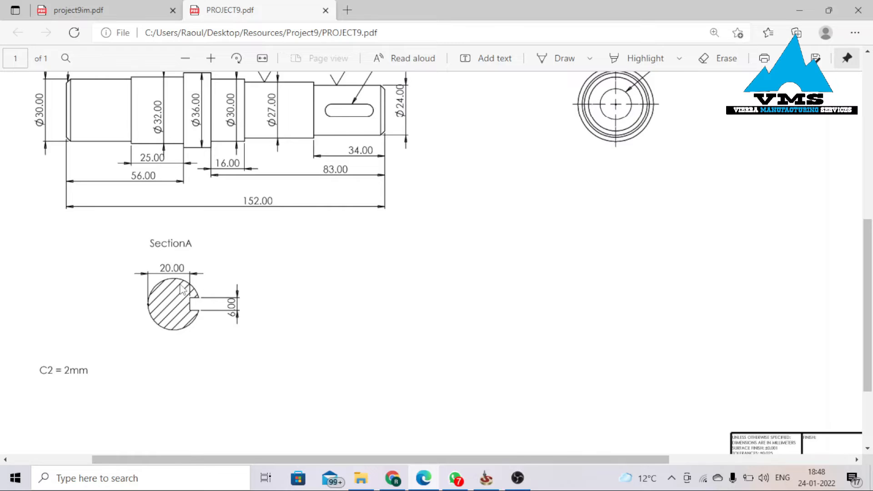
scroll(165, 292, up, 2)
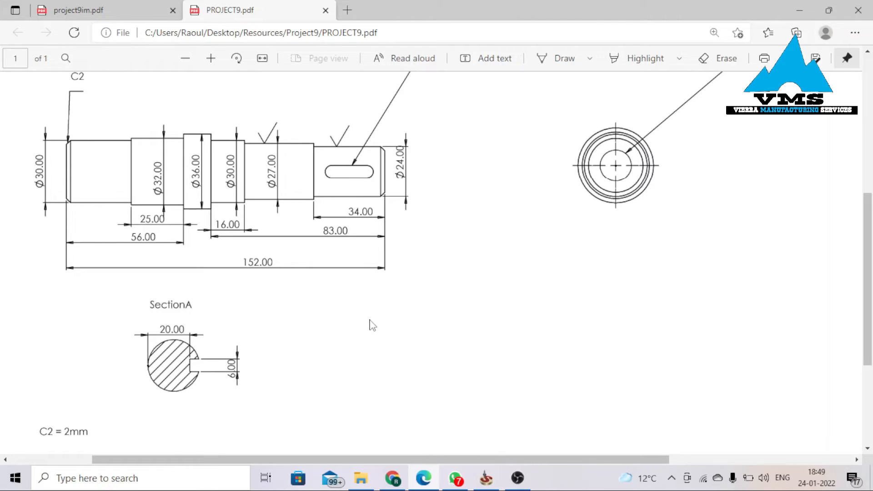
scroll(372, 325, up, 5)
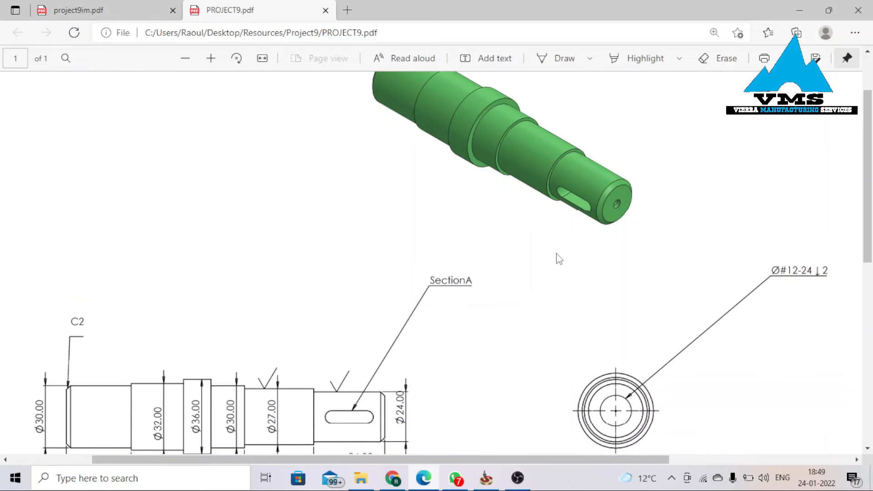
scroll(558, 263, down, 1)
scroll(438, 331, up, 1)
scroll(386, 373, down, 2)
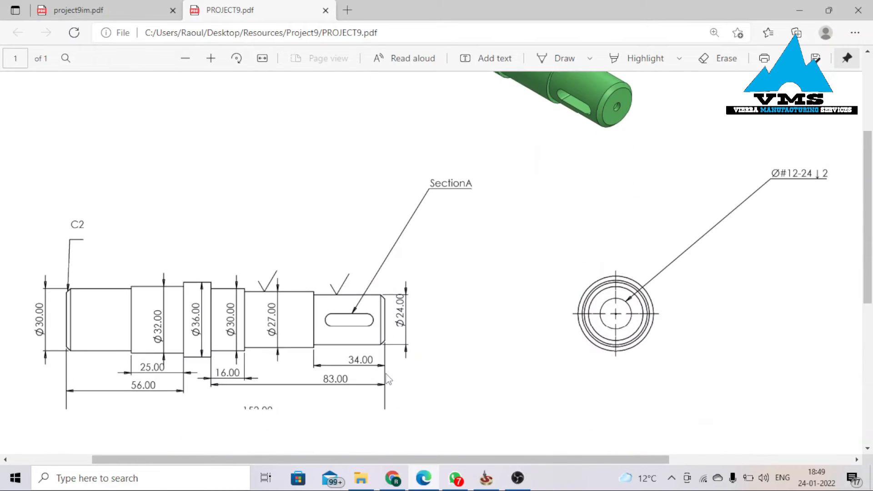
click(802, 7)
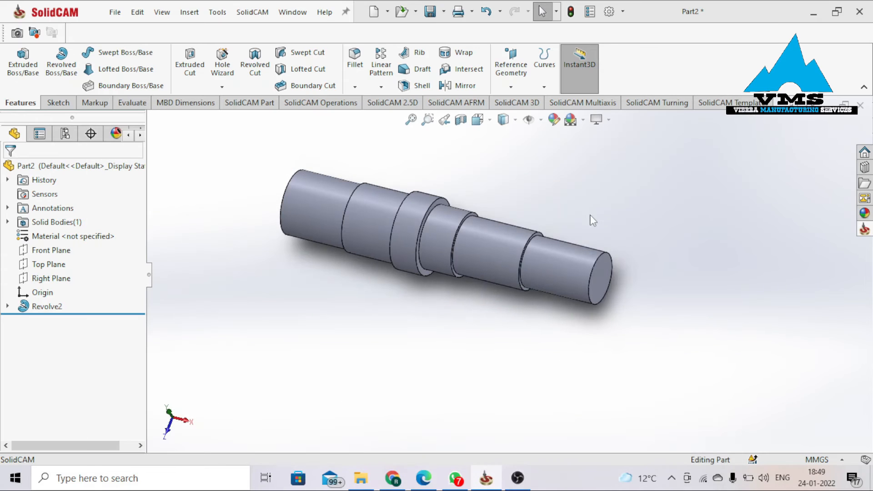
Sketch a horizontal construction line on the Front Plane along the shaft axis, spanning the full length of the smallest end section.
click(51, 250)
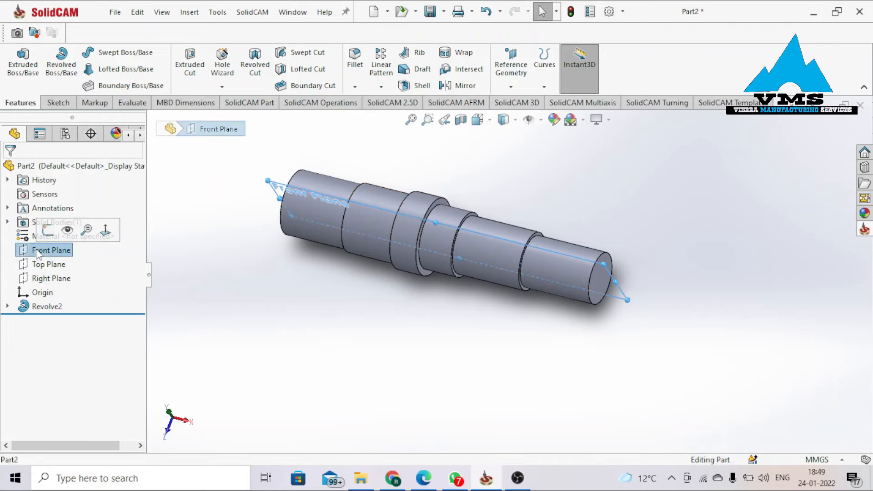
key(l)
click(613, 274)
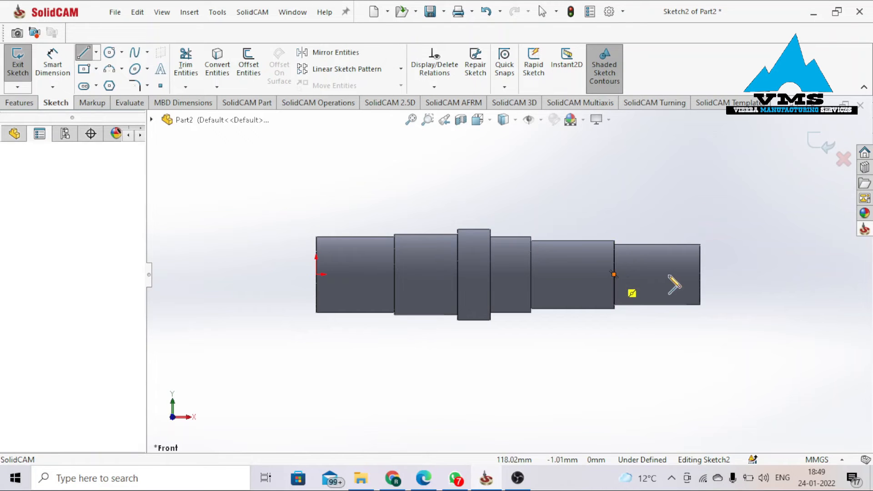
scroll(714, 284, down, 3)
scroll(658, 281, down, 3)
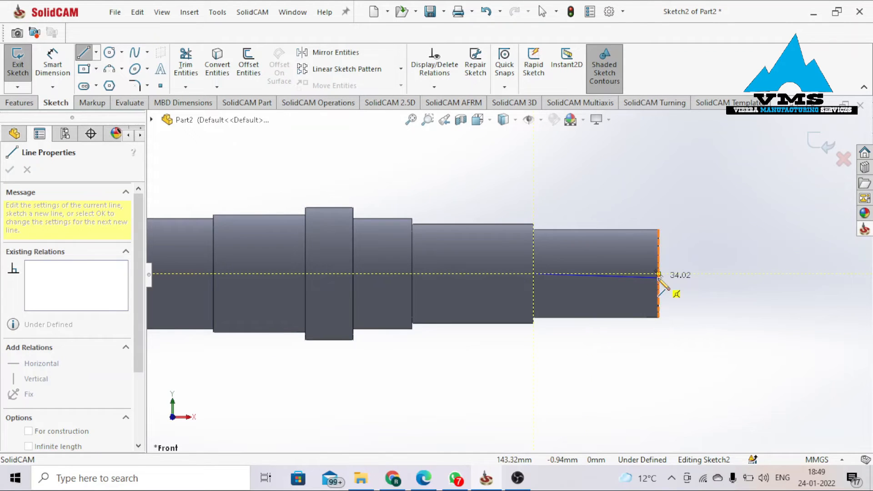
scroll(606, 284, down, 4)
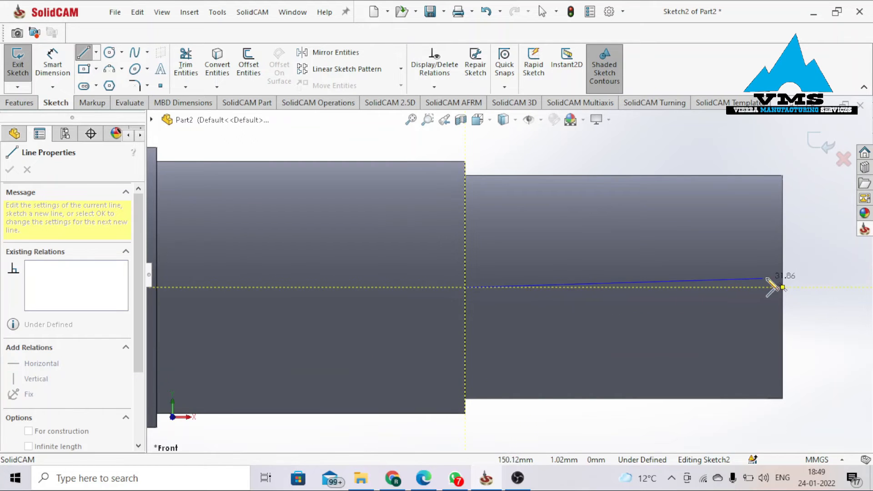
click(781, 287)
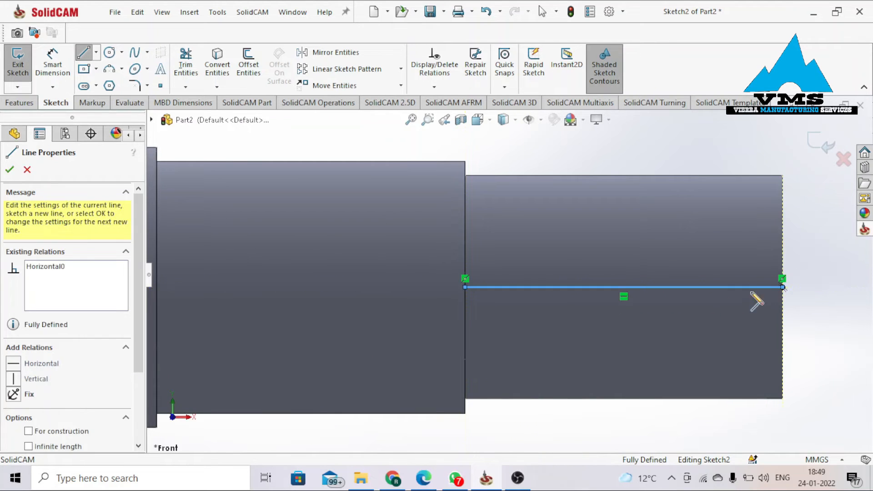
right_click(717, 296)
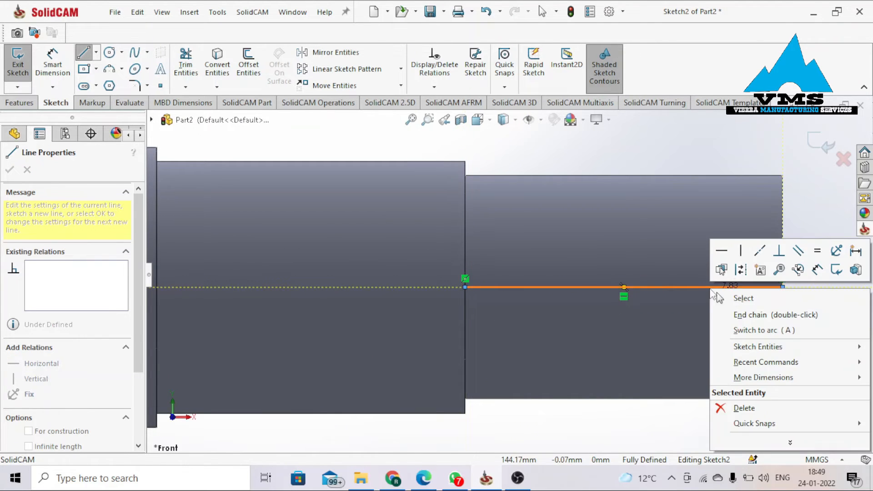
click(742, 272)
key(Escape)
Add a vertical construction line through the middle of the smallest end section, from its upper edge to its lower edge.
right_drag(812, 227, 678, 215)
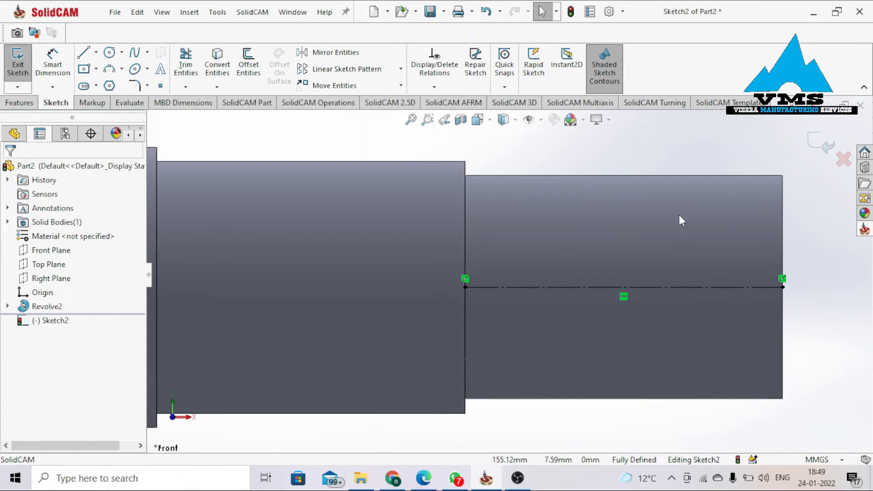
click(624, 175)
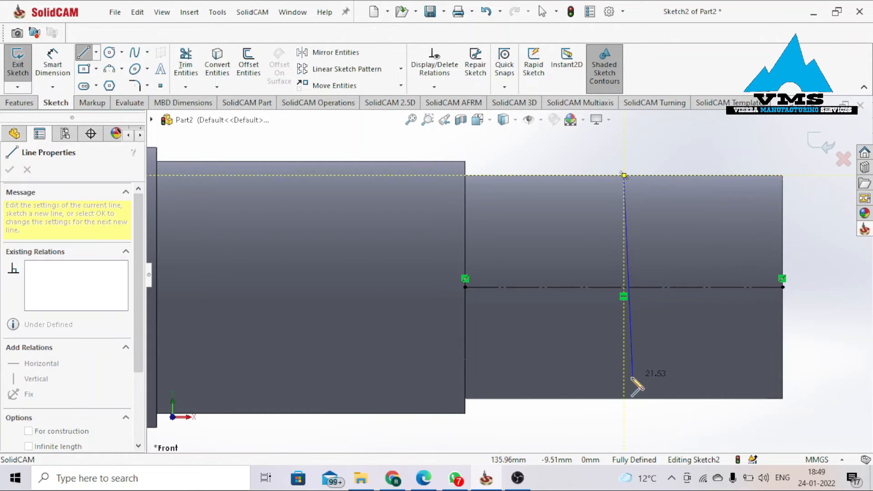
click(624, 399)
right_click(626, 390)
click(657, 326)
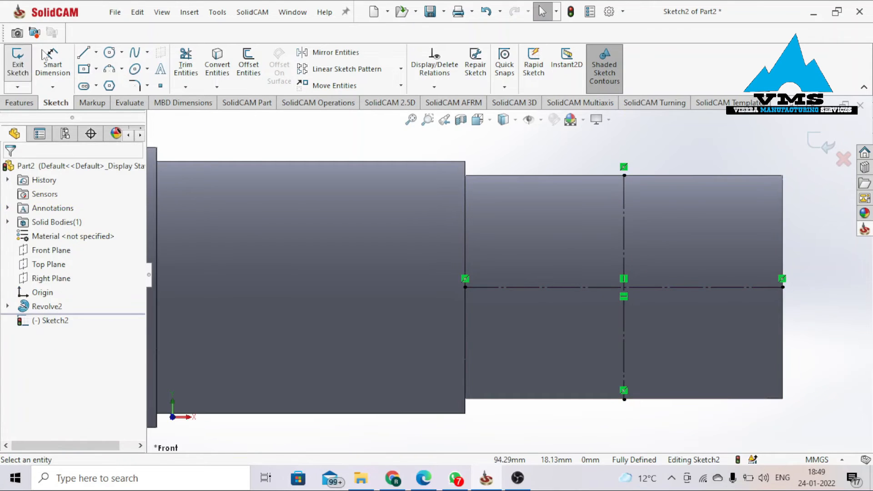
Sketch a centerpoint straight slot on the construction lines' intersection, about 20.4 mm between arc centres along the shaft axis and about 4.8 mm wide.
click(96, 86)
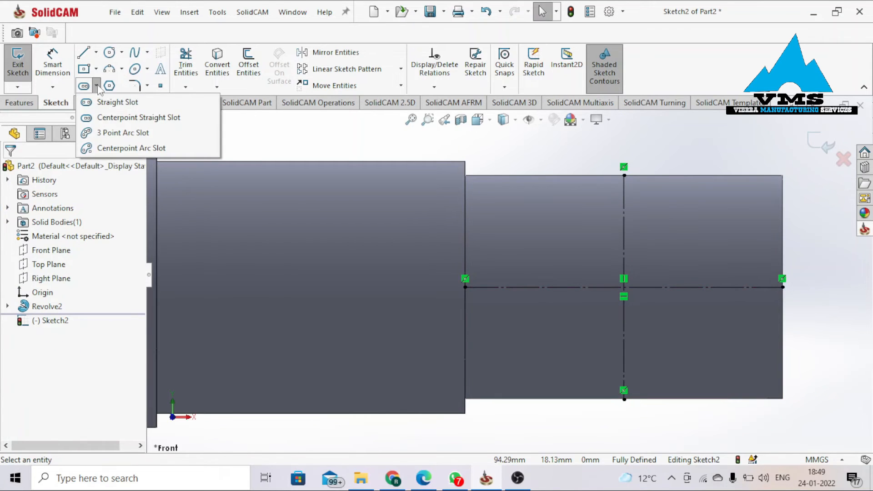
click(120, 117)
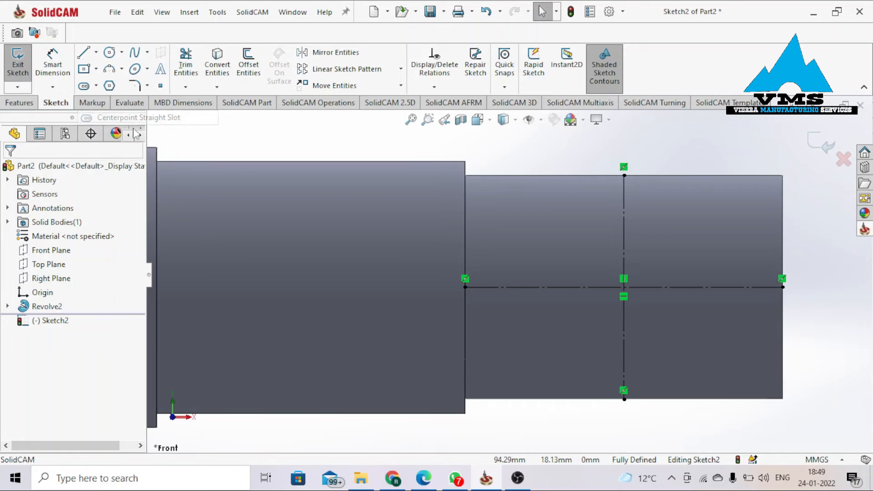
click(624, 287)
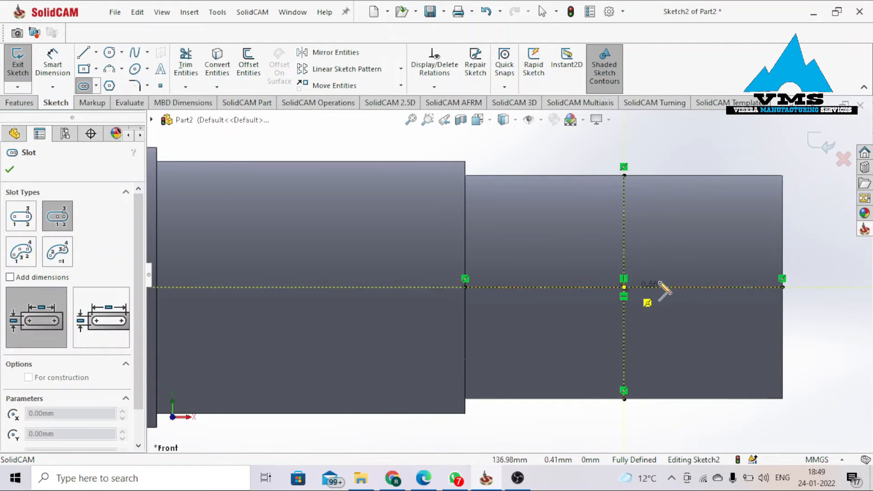
click(719, 287)
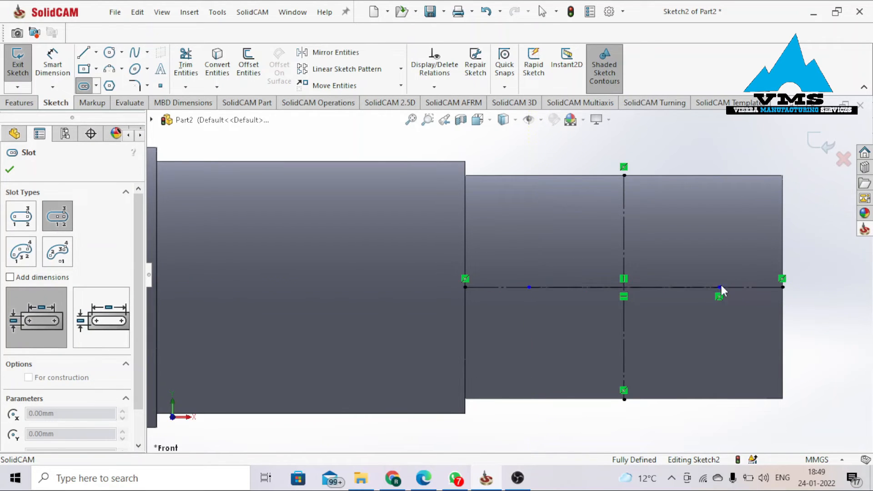
click(721, 266)
key(Escape)
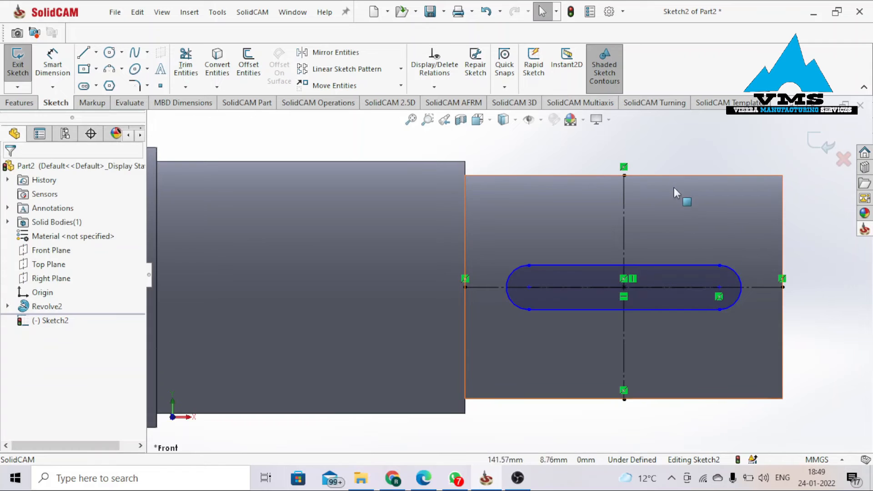
Dimension the slot's width between its two straight edges as 6 mm.
right_drag(556, 146, 556, 102)
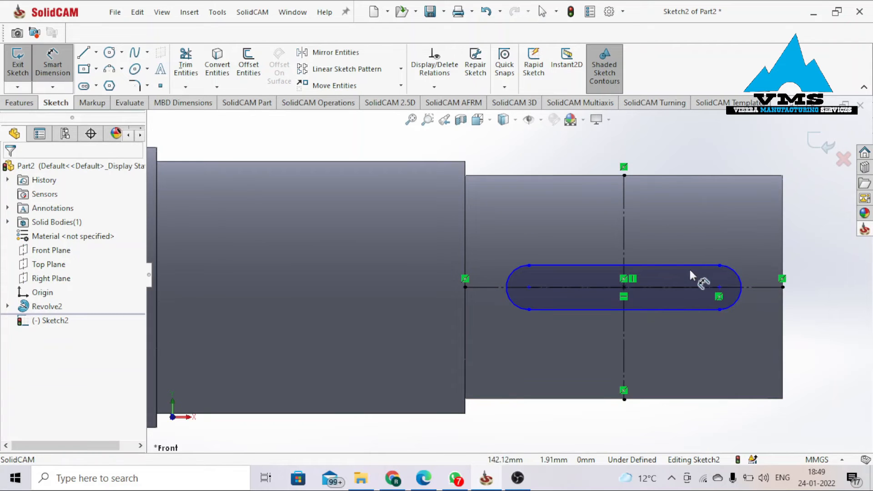
click(686, 286)
click(677, 310)
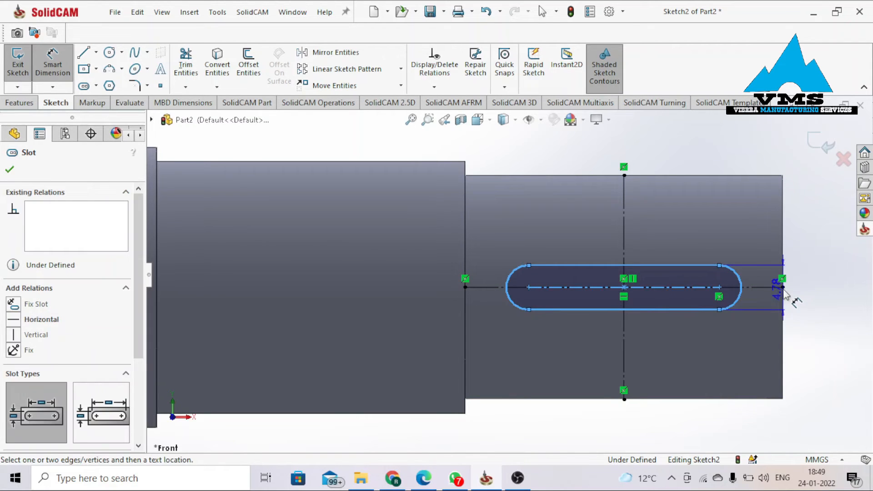
click(818, 292)
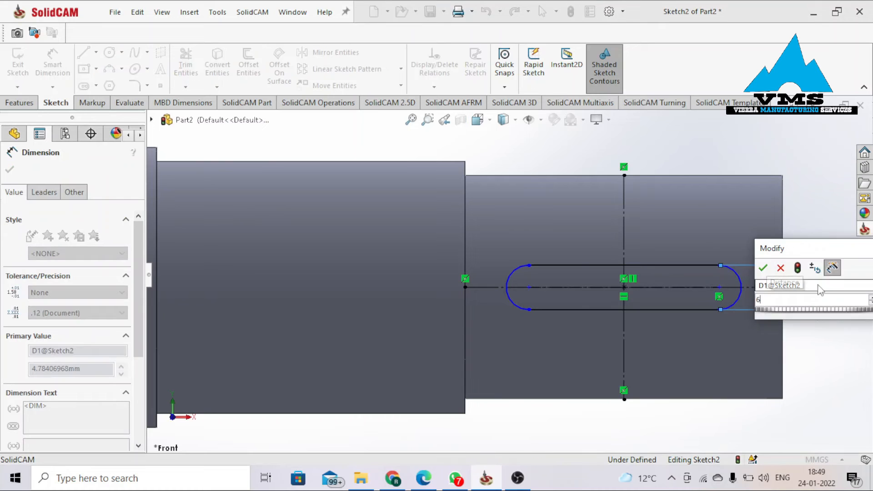
key(Return)
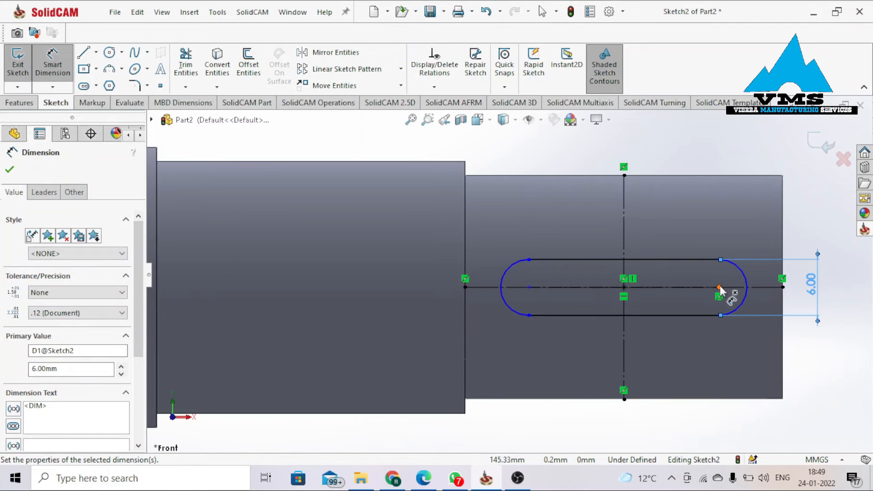
click(718, 288)
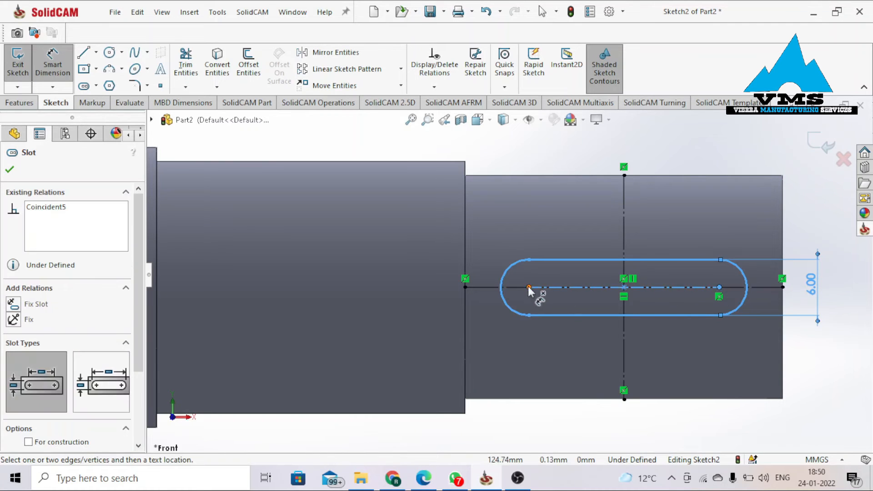
click(501, 286)
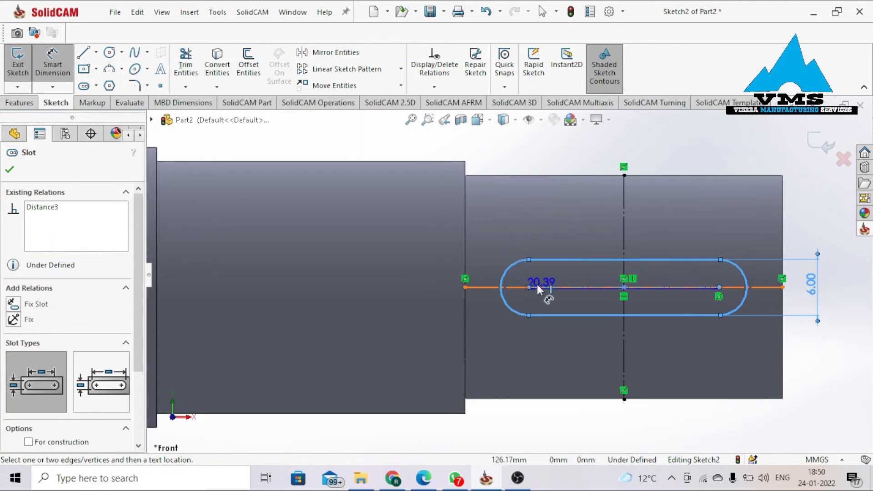
key(Escape)
Dimension the slot as 20 mm from the arc centre nearest the shaft's end face to the tip of the opposite rounded end.
right_drag(726, 154, 718, 124)
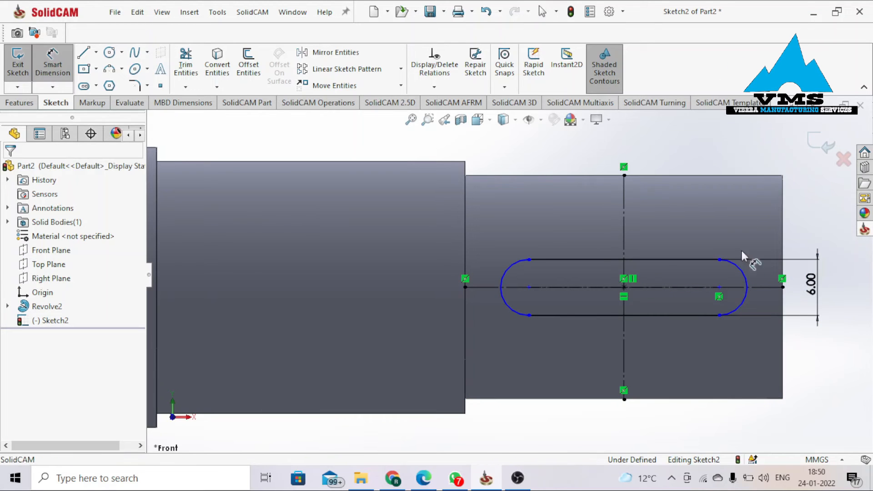
click(727, 292)
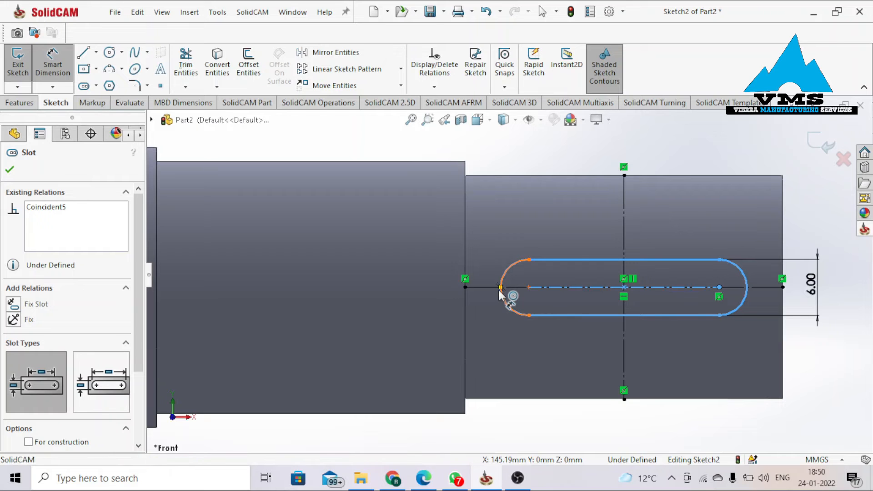
click(501, 293)
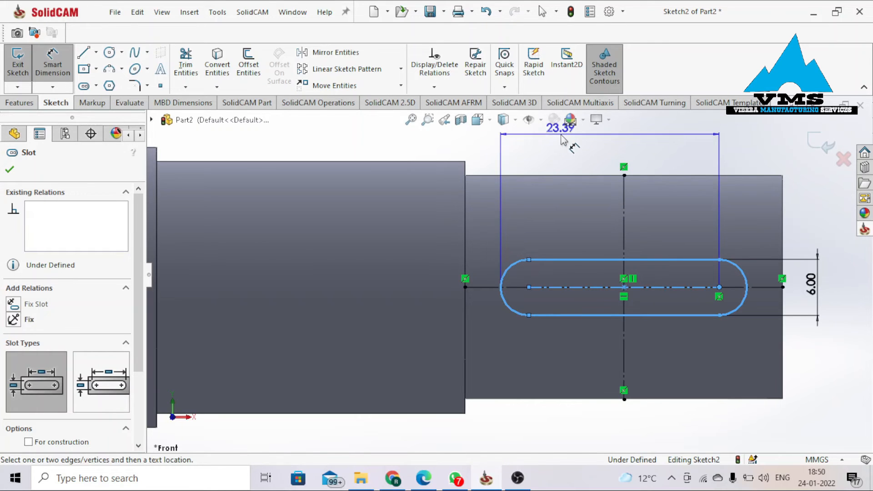
click(562, 135)
text(20)
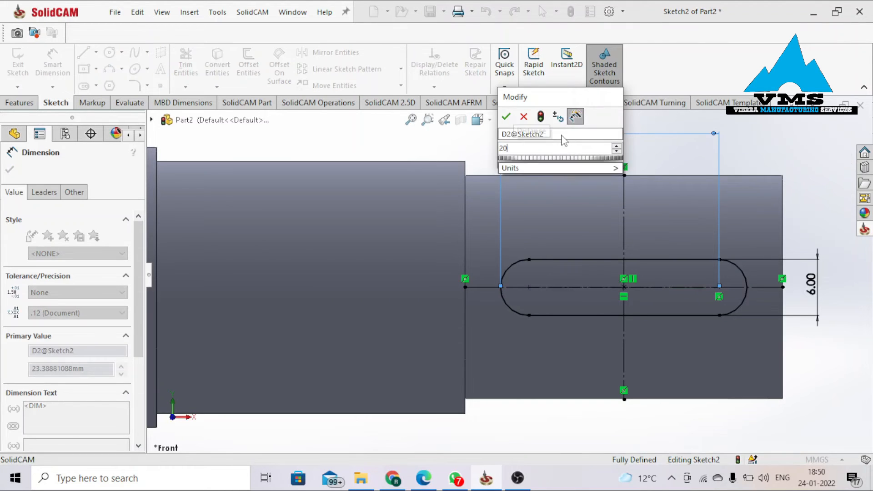
key(Return)
key(Escape)
key(Escape)
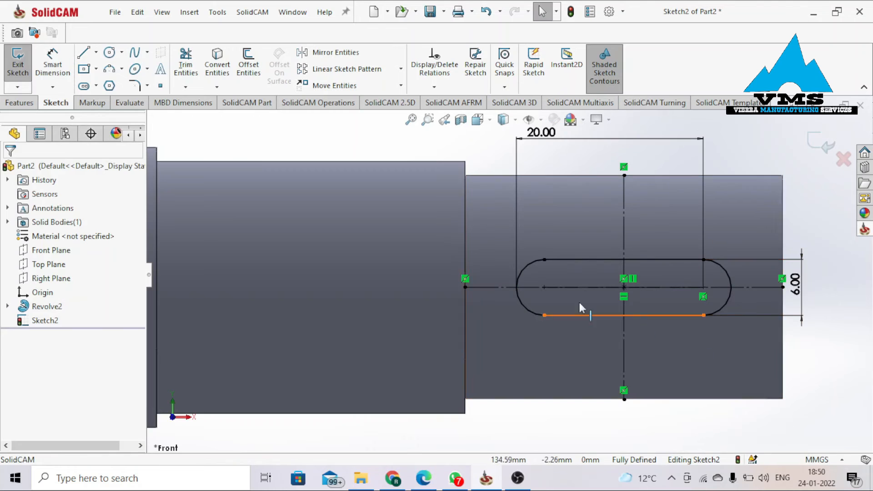
Cut the slot profile through the shaft in both directions with an Extruded Cut set to Through All - Both.
click(19, 102)
click(199, 62)
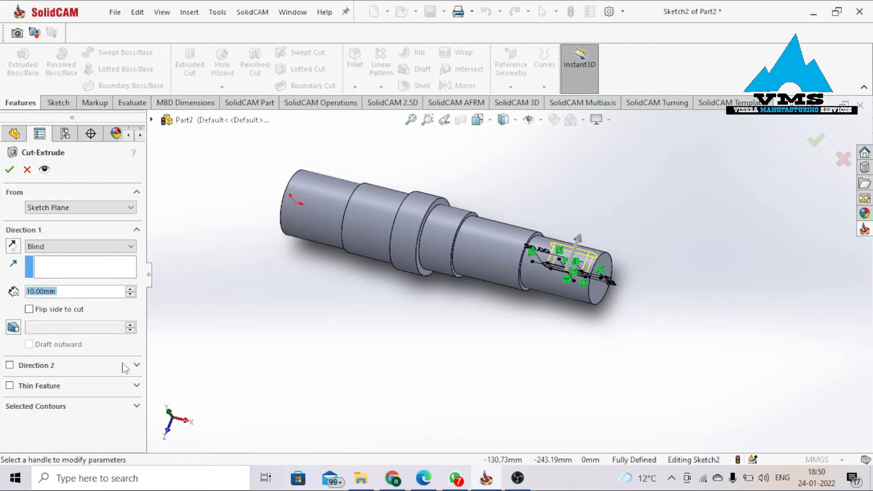
click(41, 245)
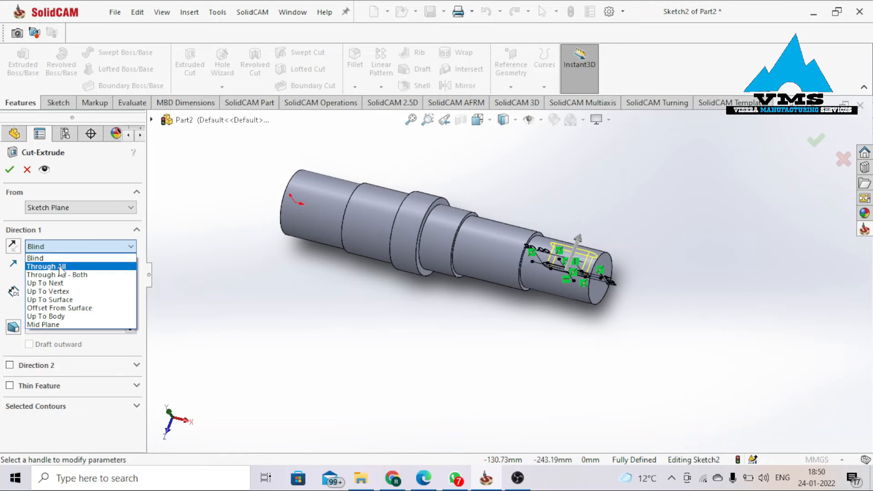
click(61, 268)
click(71, 247)
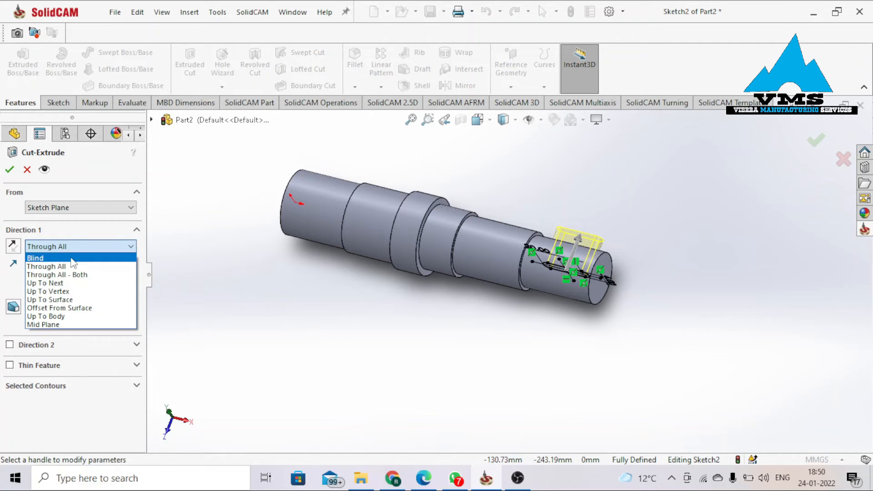
click(68, 273)
click(10, 170)
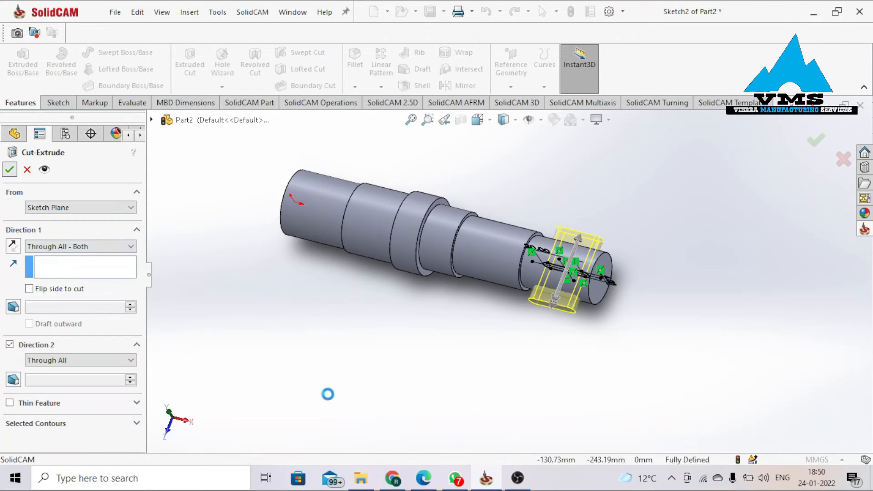
Inspect the cut keyway, switch to the PROJECT9.pdf drawing to read the end-hole callout, and return to the part.
middle_drag(517, 349, 405, 328)
mouse_move(414, 487)
click(397, 427)
scroll(622, 200, up, 3)
scroll(633, 216, down, 3)
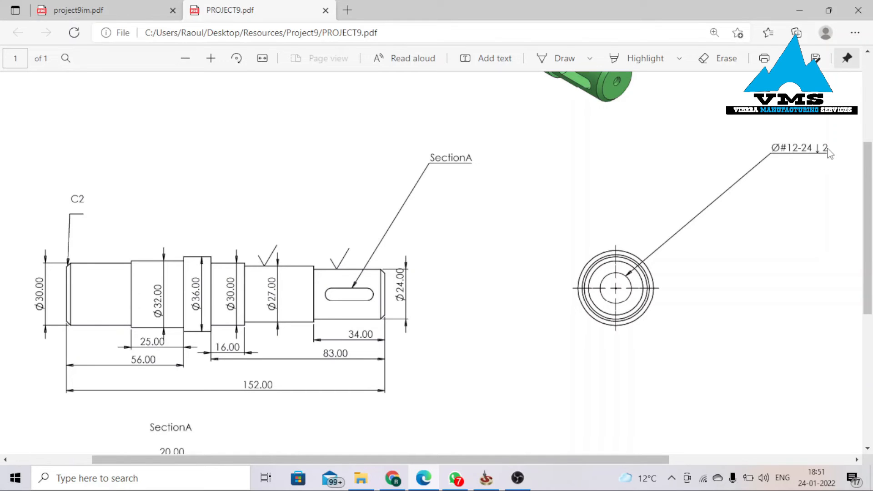
click(801, 8)
Sketch a point at the centre of the smallest section's end face and exit the sketch.
middle_drag(631, 322, 599, 302)
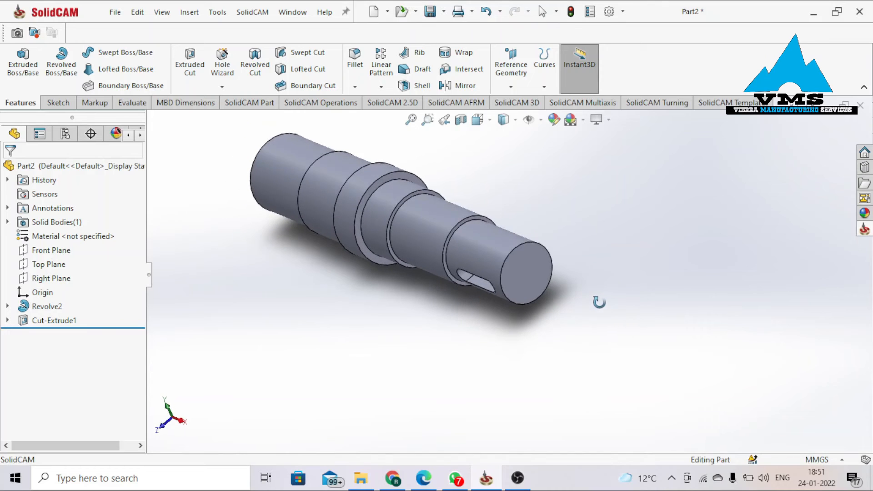
click(539, 273)
click(588, 222)
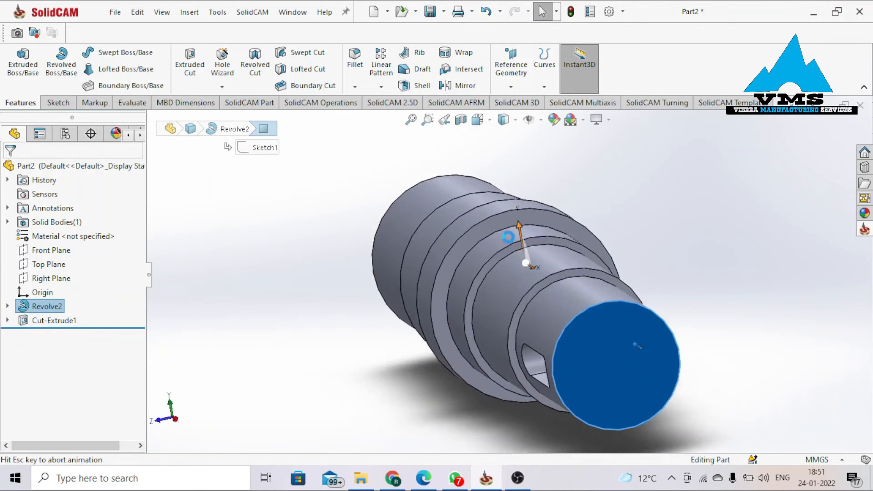
click(160, 85)
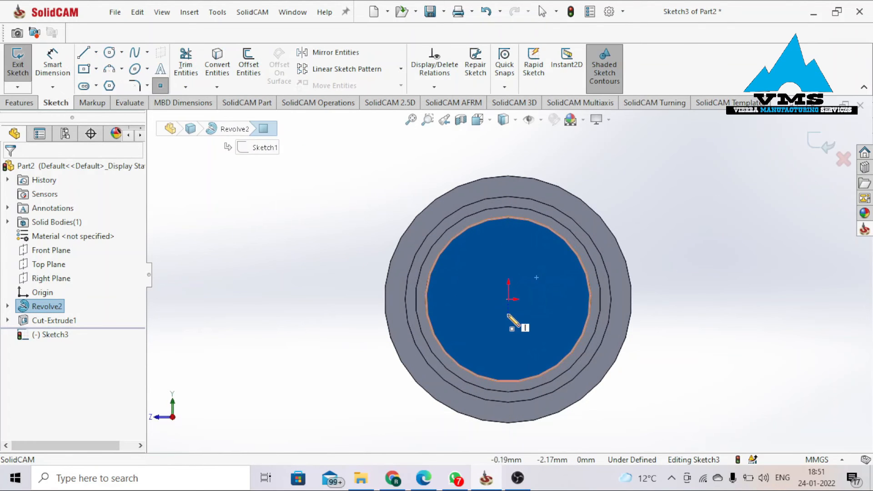
click(509, 299)
right_click(650, 197)
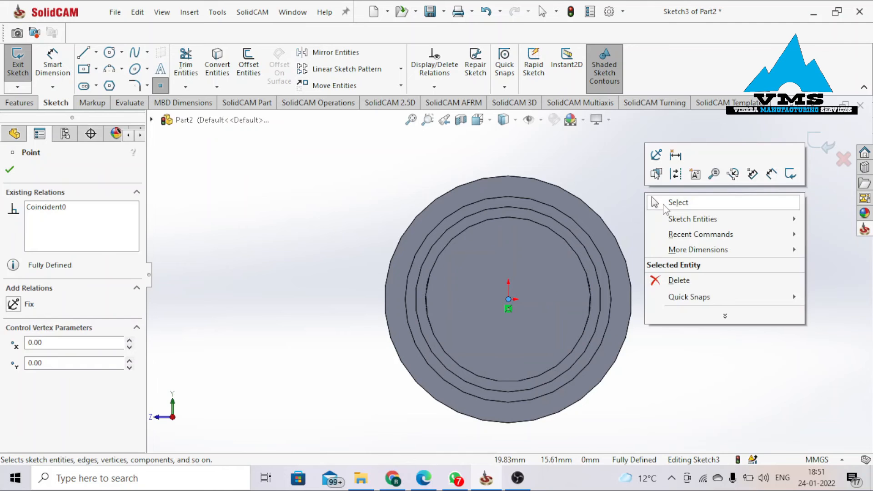
click(666, 203)
middle_drag(503, 263, 578, 263)
scroll(577, 260, up, 2)
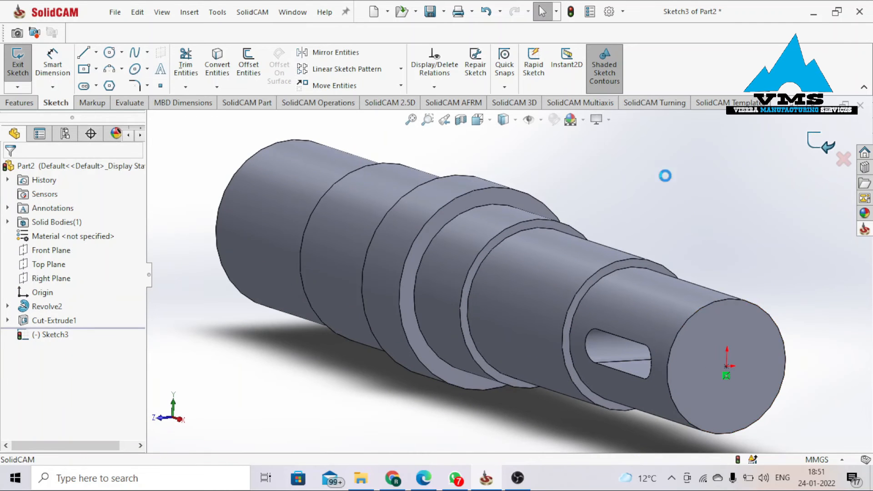
click(18, 61)
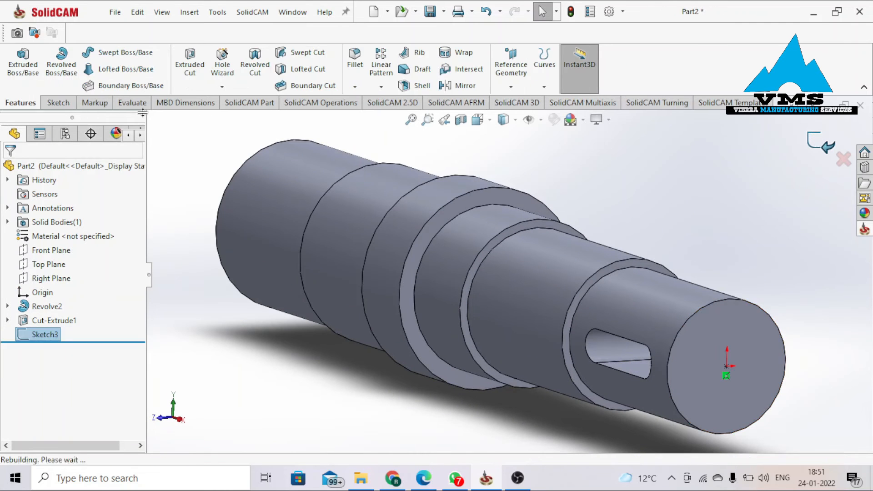
Set up a Hole Wizard hole as ANSI Inch Tap Drills, size #12-24, checking the callout in PROJECT9.pdf.
click(222, 87)
click(234, 117)
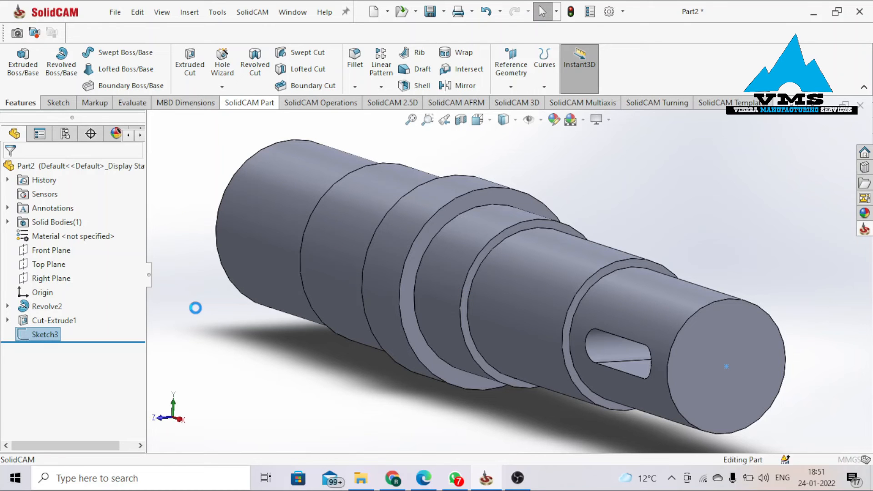
click(94, 309)
scroll(29, 322, down, 3)
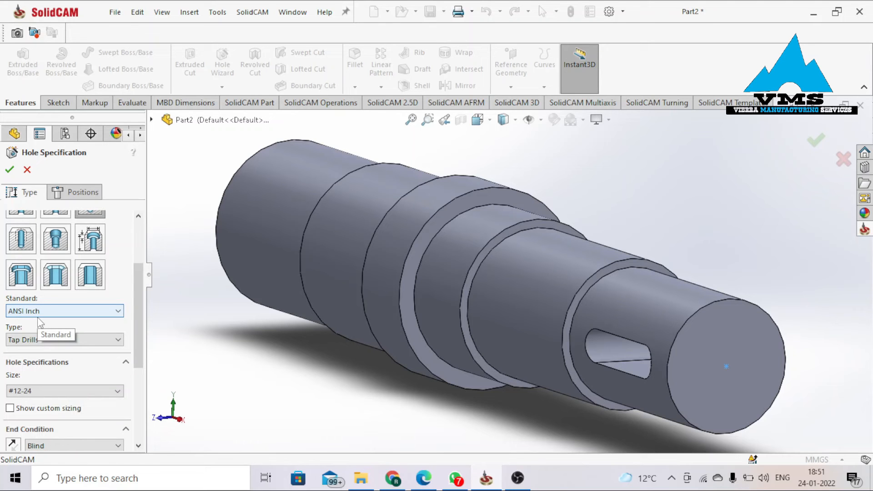
scroll(114, 319, down, 1)
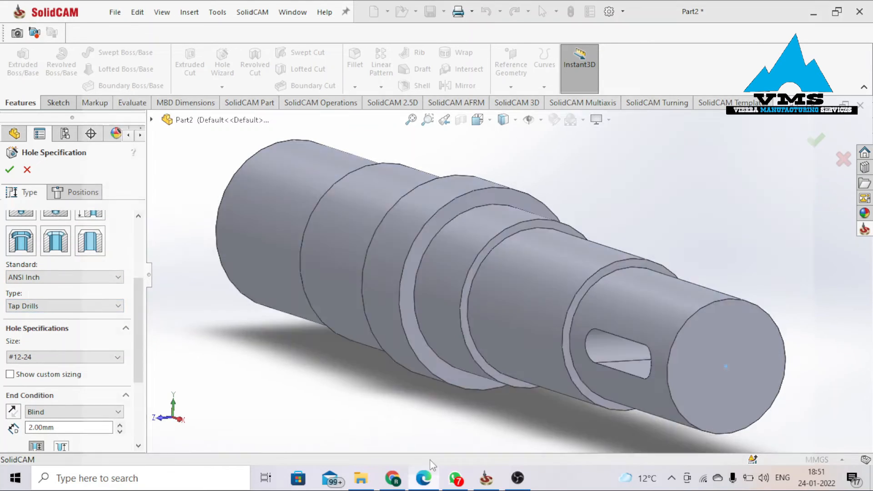
click(424, 478)
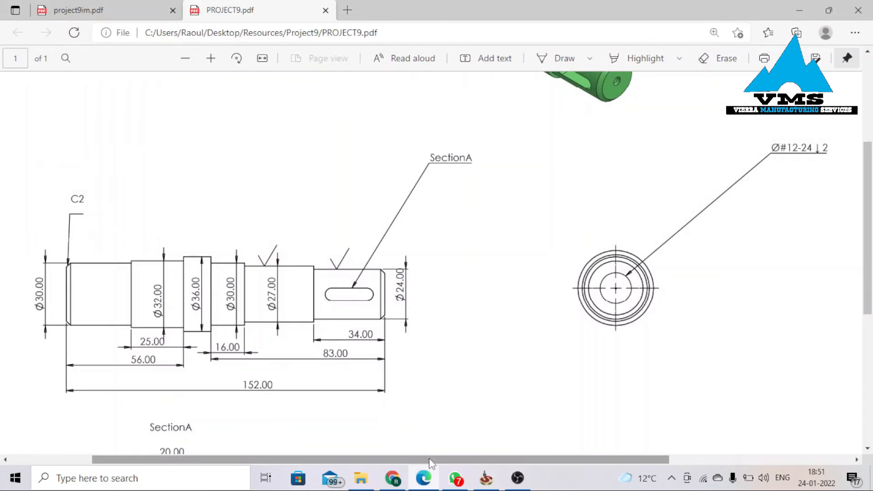
click(800, 10)
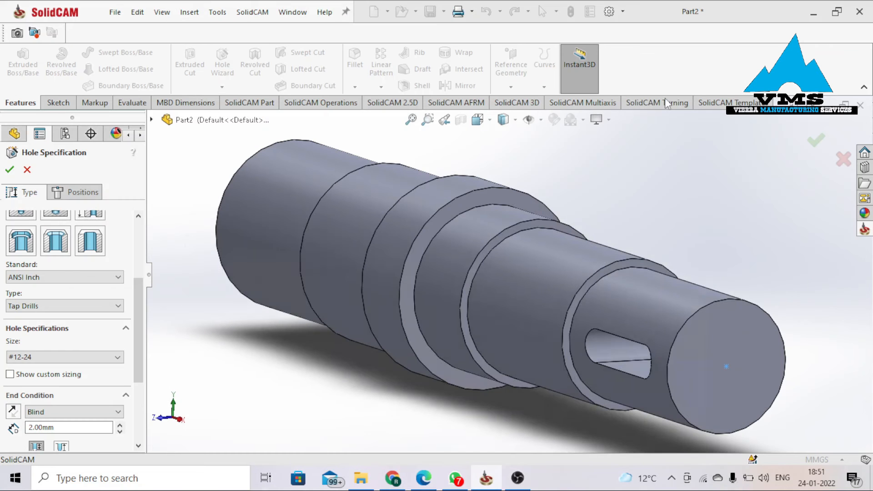
click(62, 362)
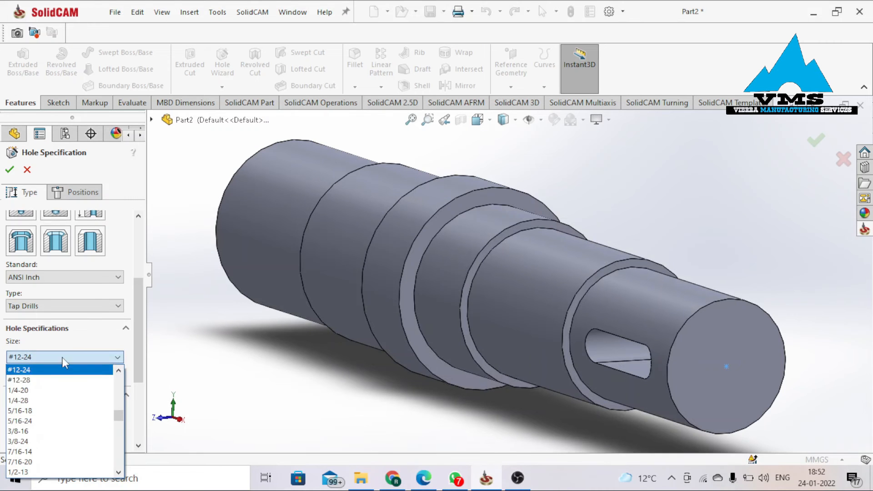
click(28, 371)
Give the tap drill hole a Blind depth of 2 mm and place it on the centre point of the smallest section's end face.
scroll(37, 339, down, 3)
drag(54, 332, 36, 334)
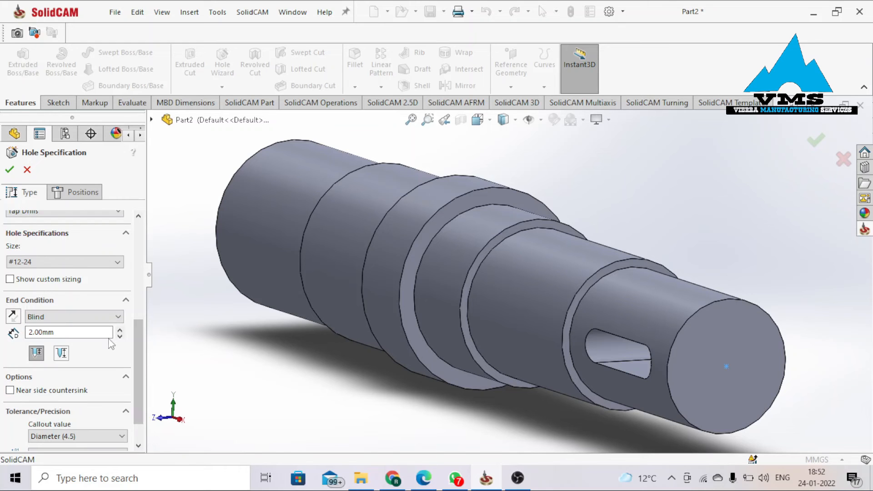
click(84, 194)
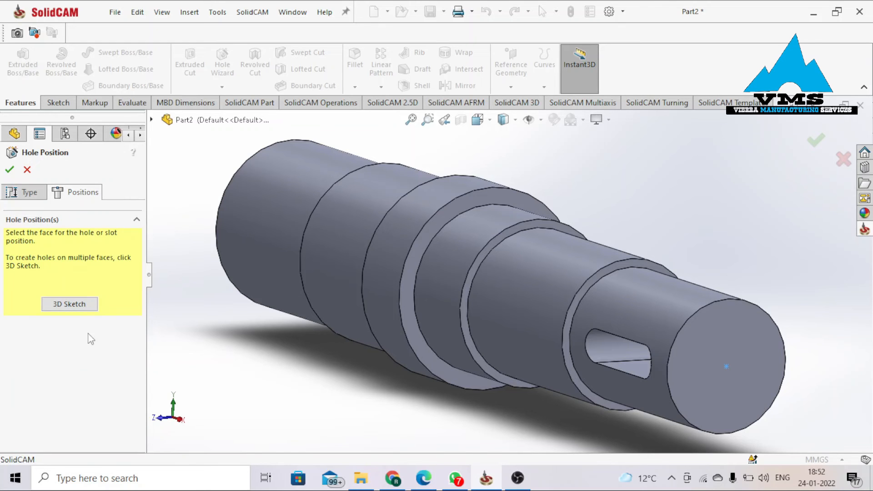
click(74, 307)
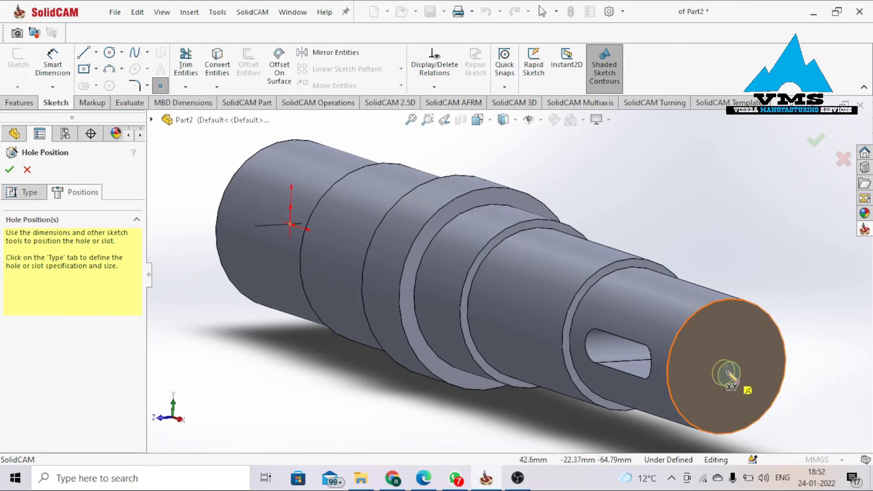
click(726, 367)
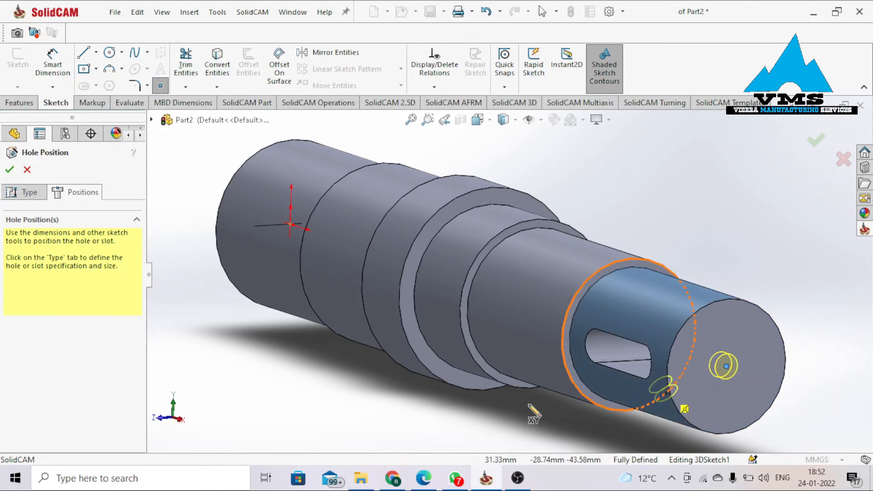
click(9, 170)
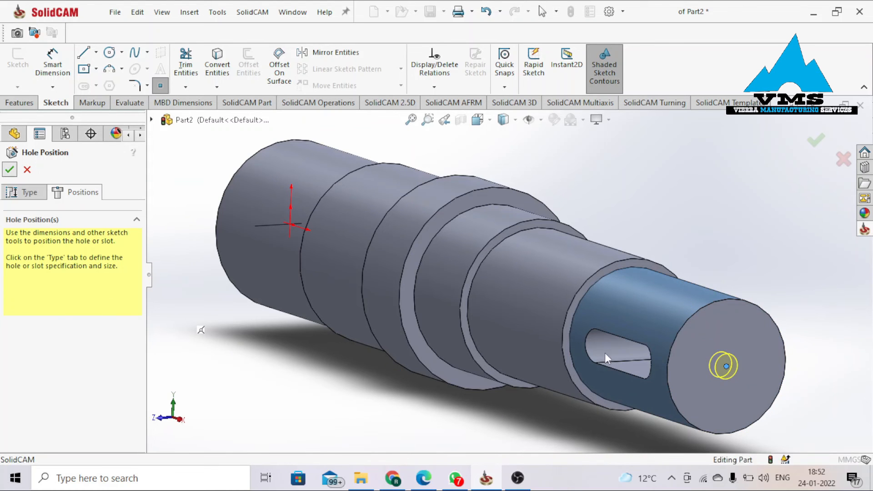
Find the 6061 aluminium alloys in the material library and apply 6061-T6 (SS) to the shaft.
scroll(741, 312, up, 4)
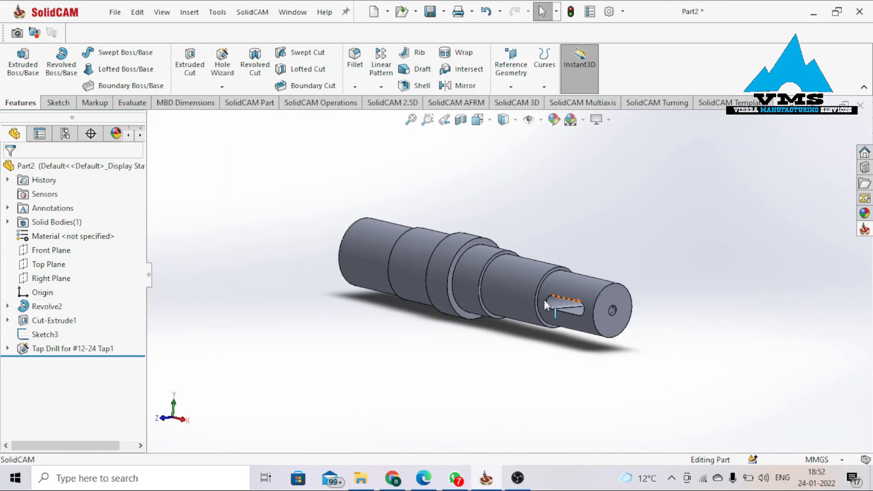
scroll(523, 302, down, 2)
middle_drag(517, 303, 538, 363)
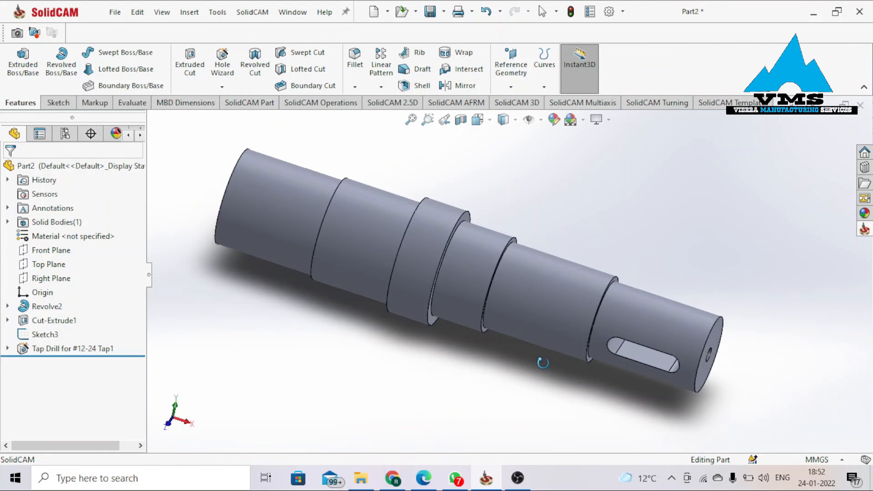
click(74, 237)
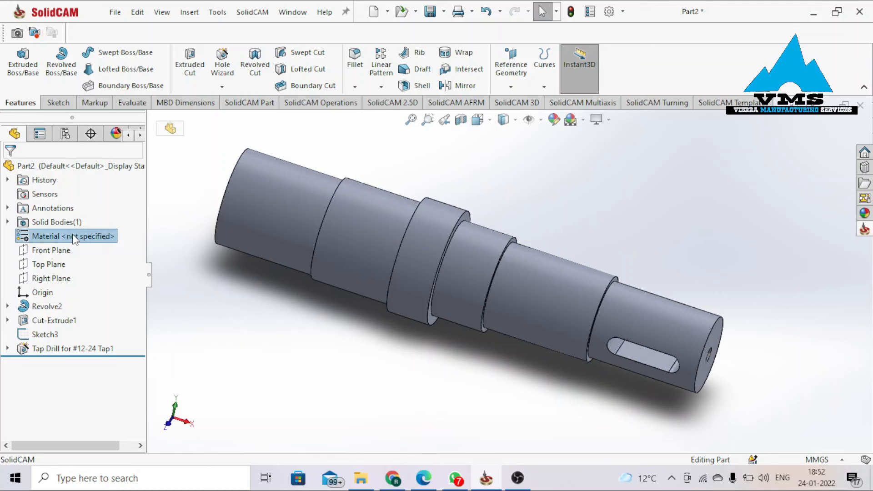
right_click(76, 240)
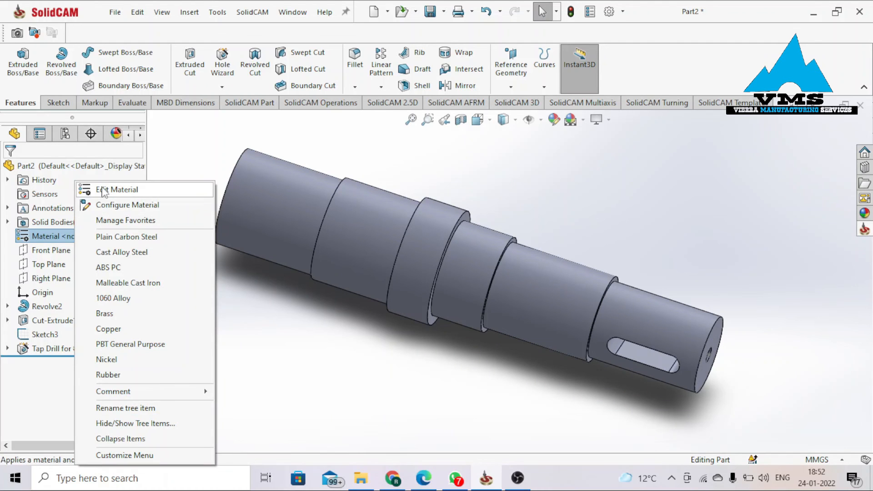
click(117, 190)
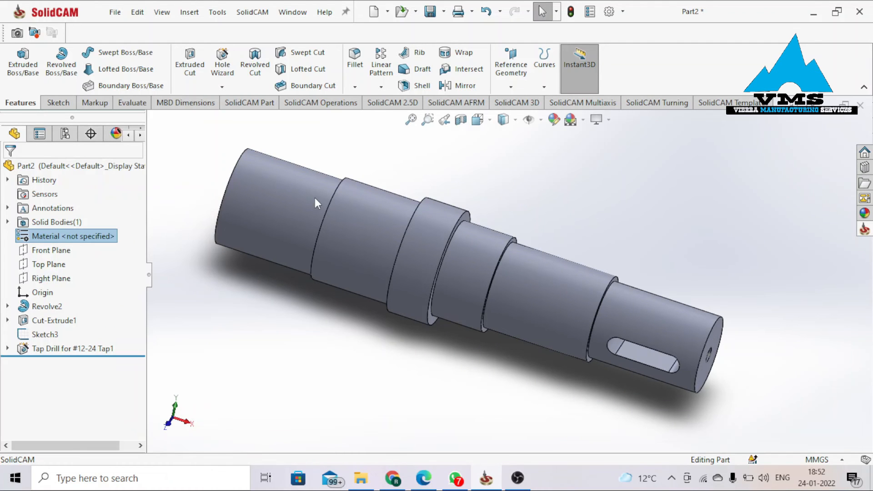
text(6)
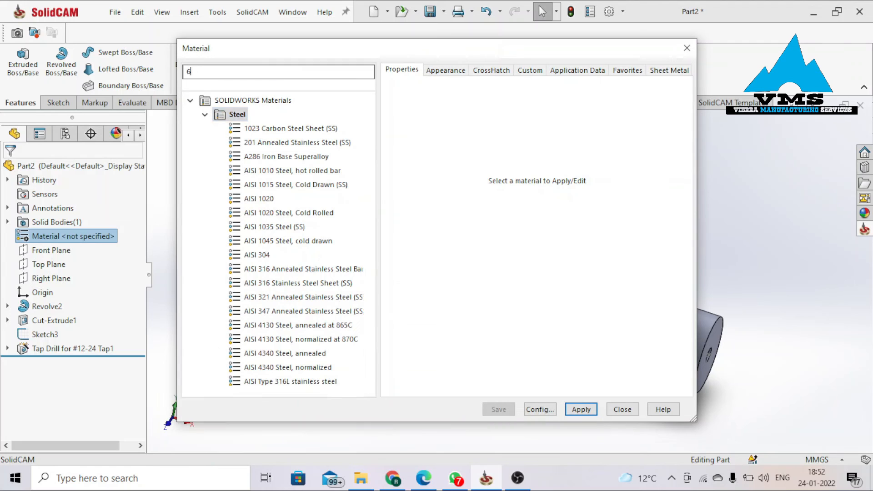
text(061)
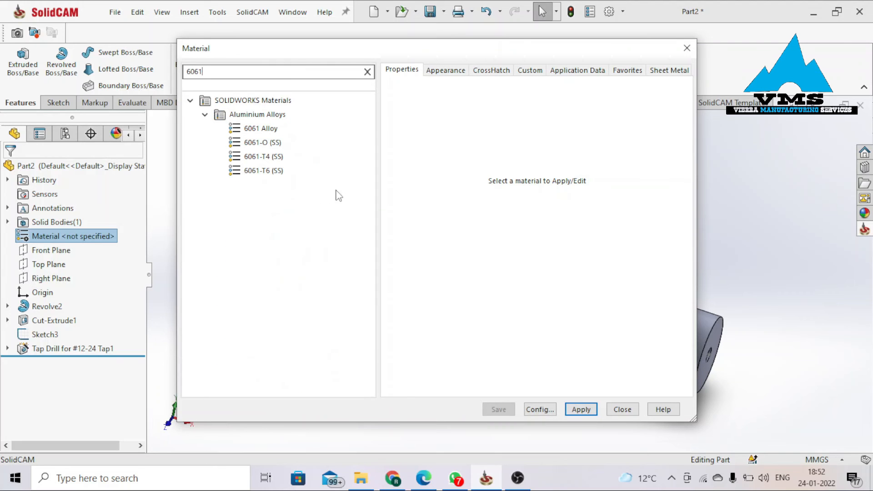
click(270, 171)
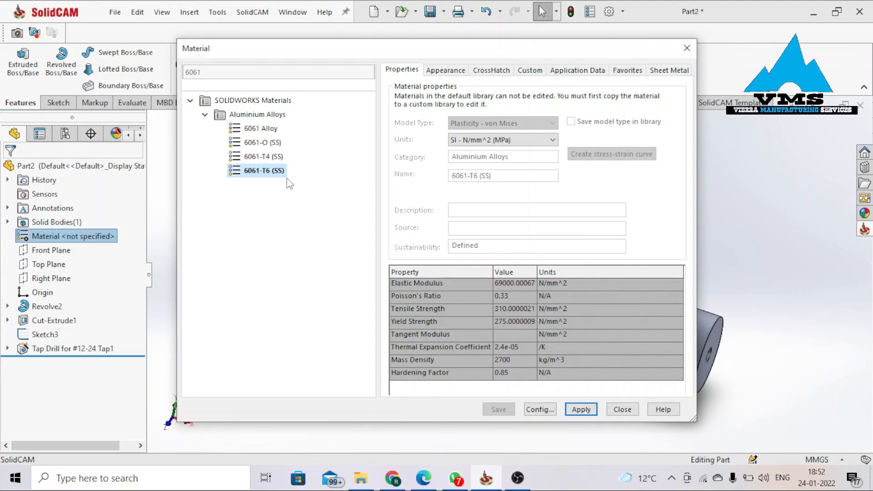
click(586, 410)
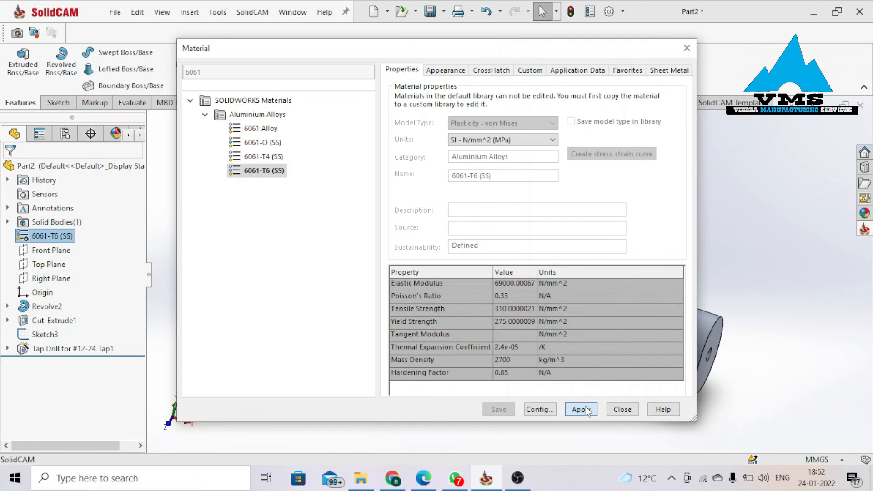
click(619, 411)
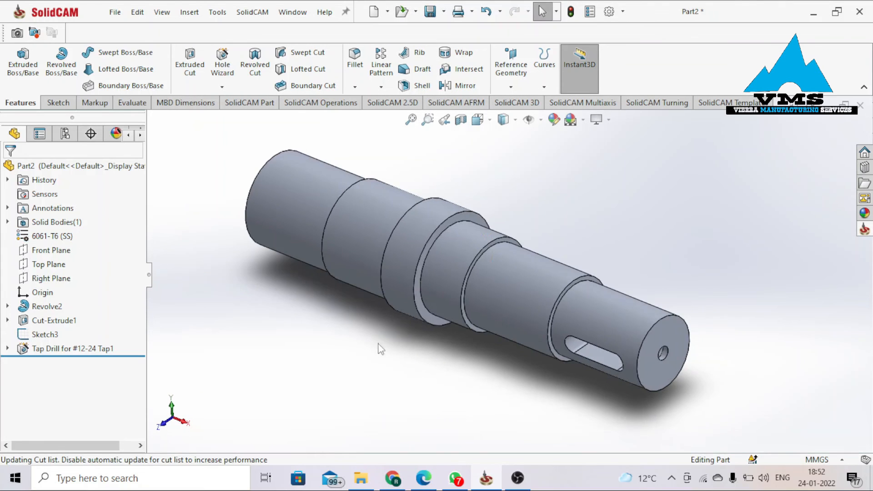
Try a light green colour (RGB 128, 255, 128) as the appearance of the whole shaft body.
scroll(470, 293, up, 2)
scroll(470, 291, down, 2)
middle_drag(469, 291, 462, 274)
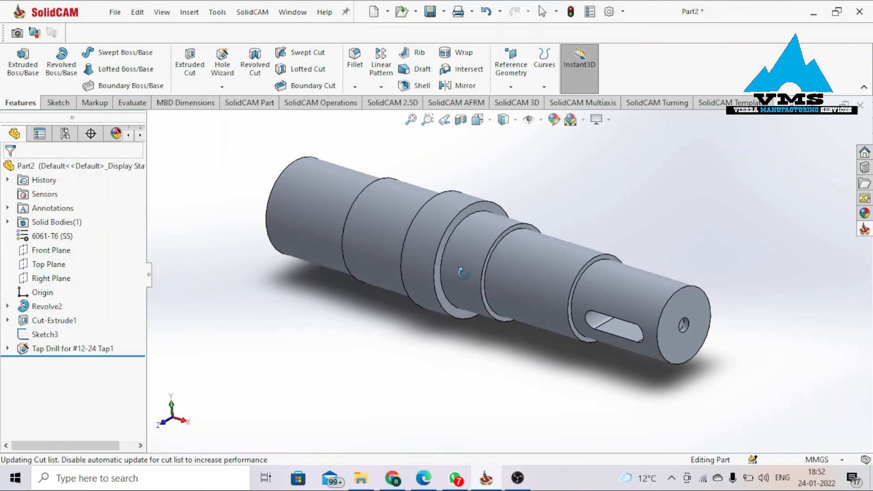
click(522, 288)
click(478, 361)
click(538, 294)
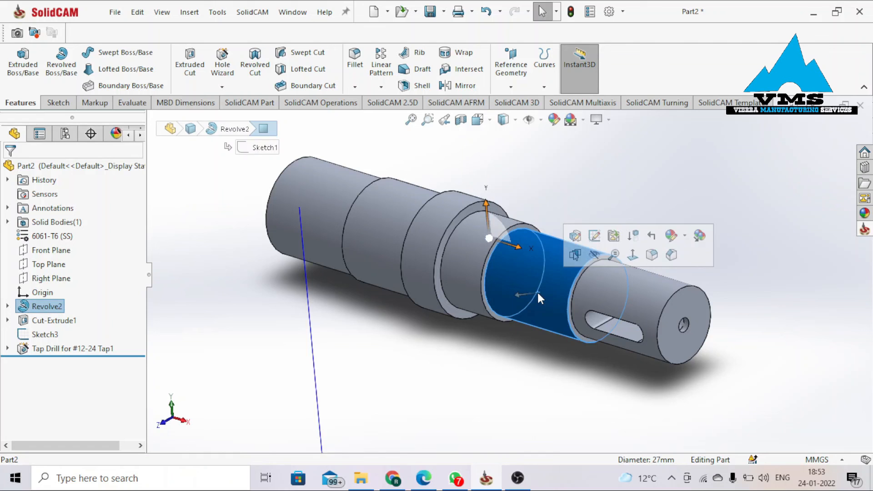
click(685, 236)
click(701, 305)
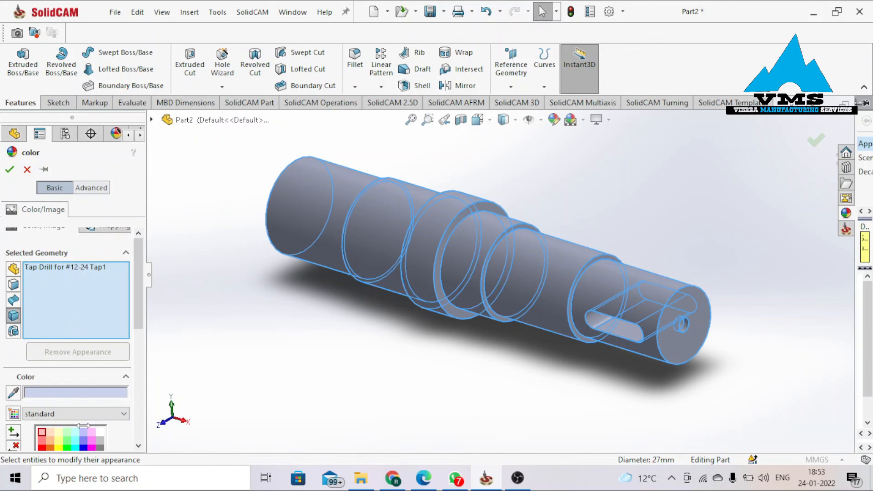
scroll(58, 306, down, 3)
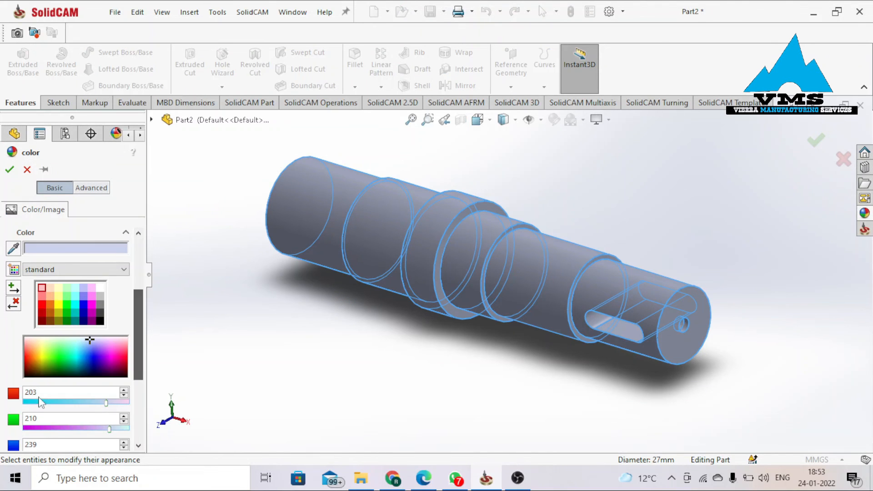
click(66, 298)
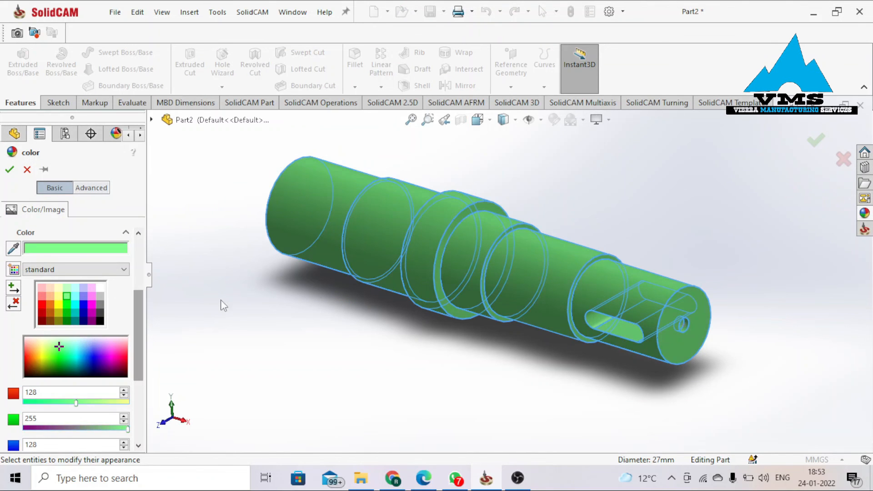
middle_drag(366, 312, 373, 340)
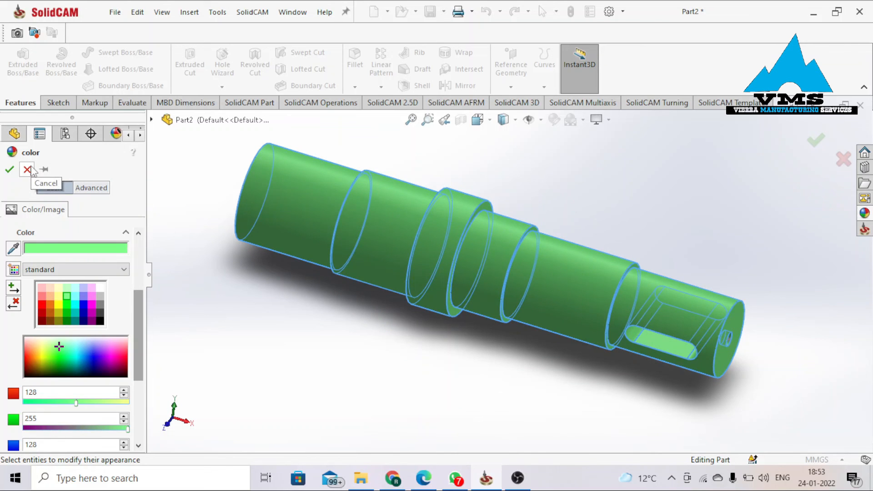
click(27, 170)
scroll(460, 286, up, 3)
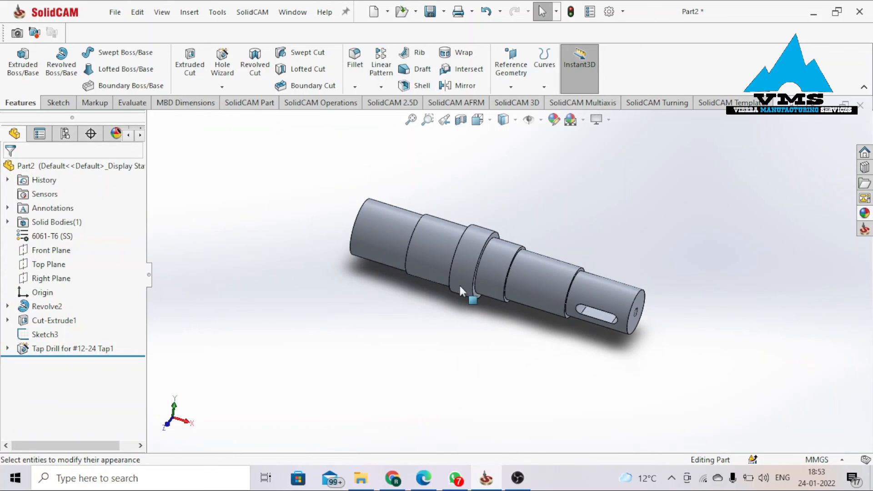
scroll(502, 272, down, 4)
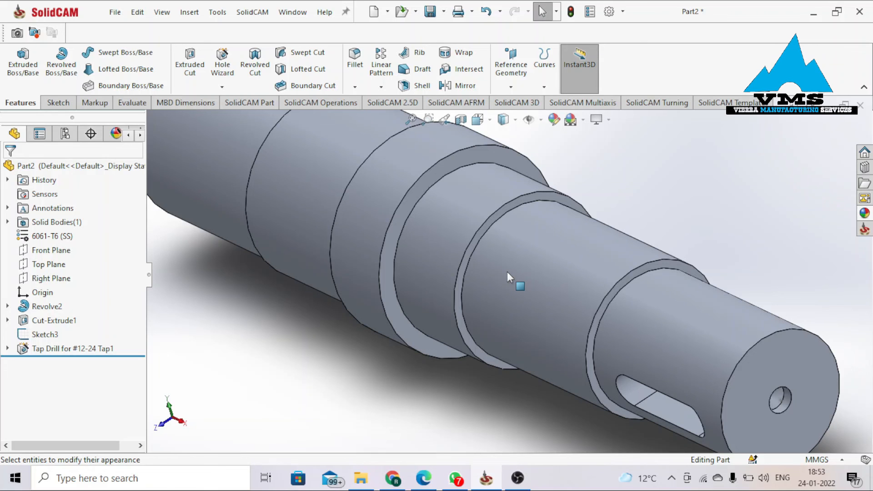
scroll(538, 287, up, 2)
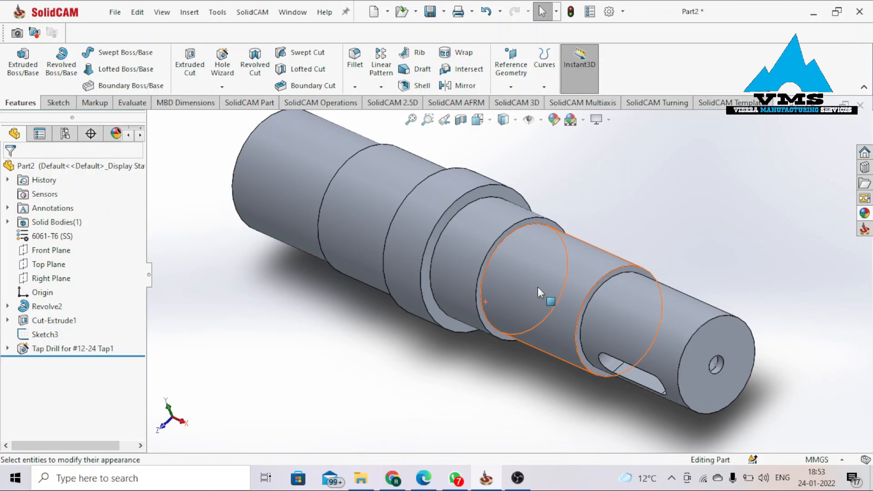